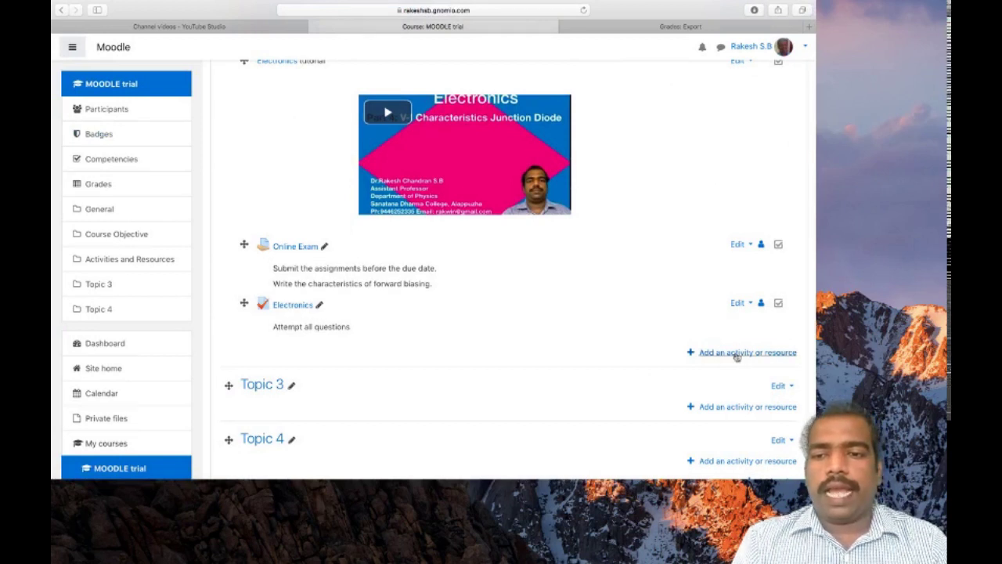
- Pick Feedback in the activity chooser and add it to the course section
{"action": "left_click", "coordinate": [737, 354]}
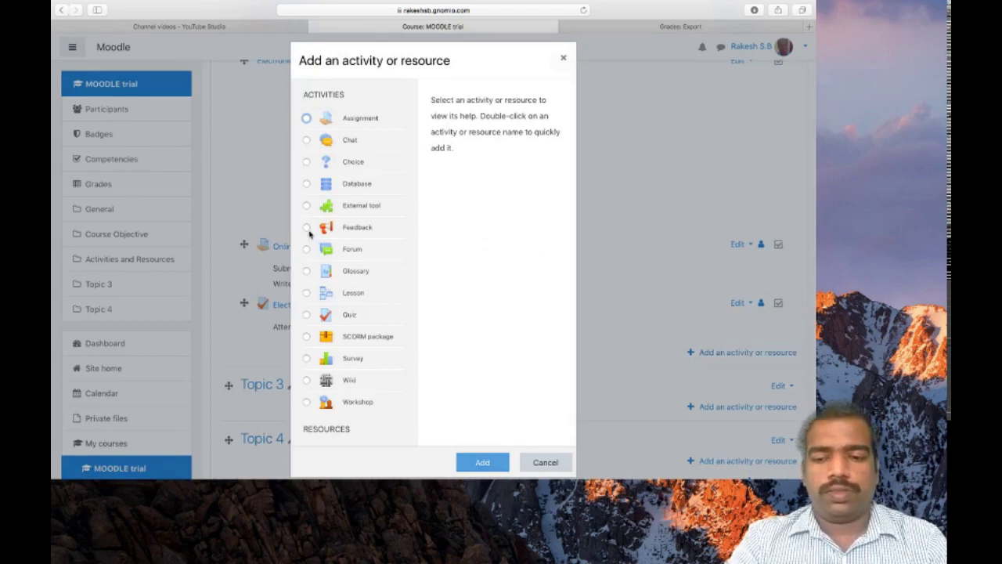
{"action": "left_click", "coordinate": [308, 232]}
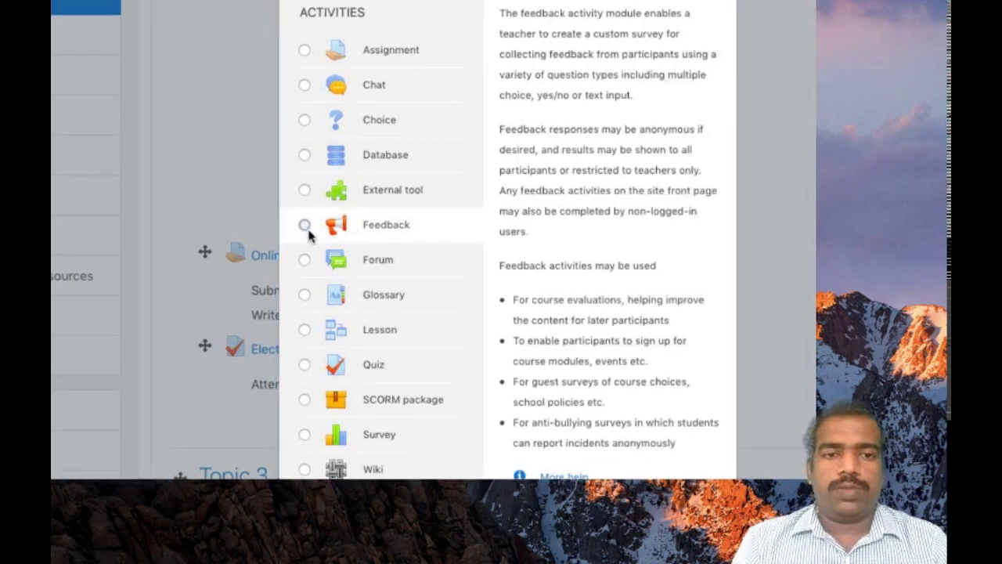
{"action": "scroll", "coordinate": [478, 299], "scroll_direction": "down", "scroll_amount": 3}
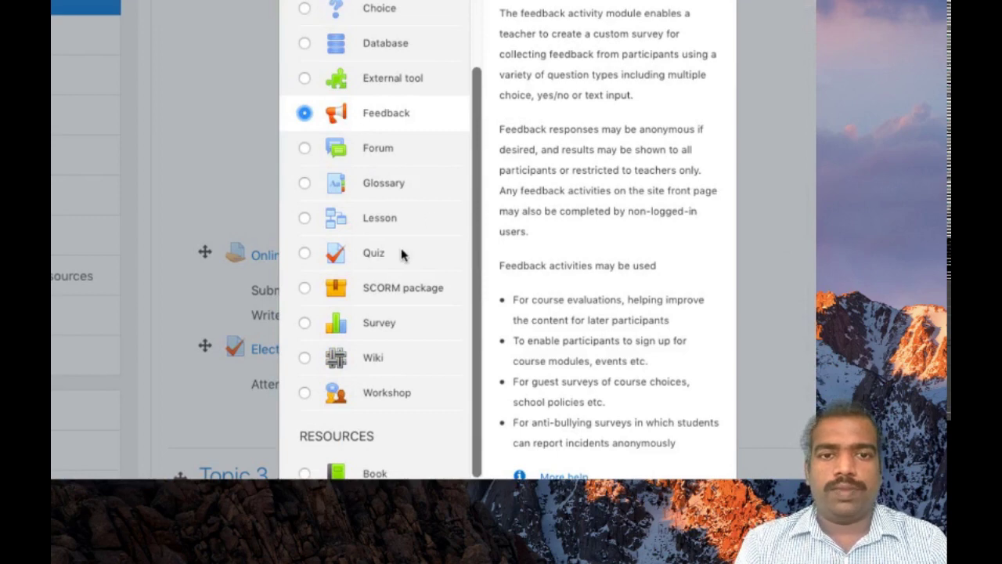
{"action": "scroll", "coordinate": [402, 255], "scroll_direction": "down", "scroll_amount": 2}
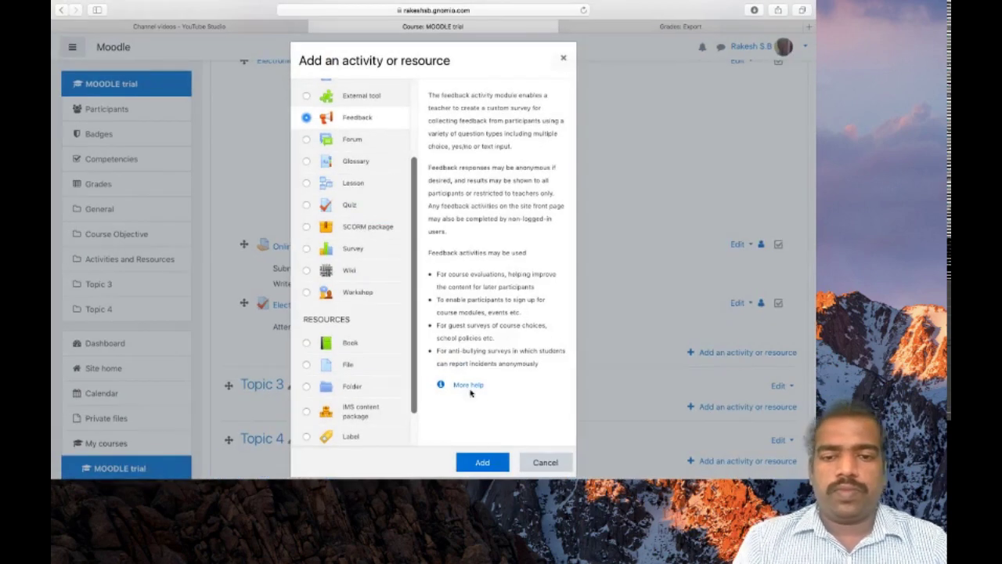
{"action": "left_click", "coordinate": [482, 462]}
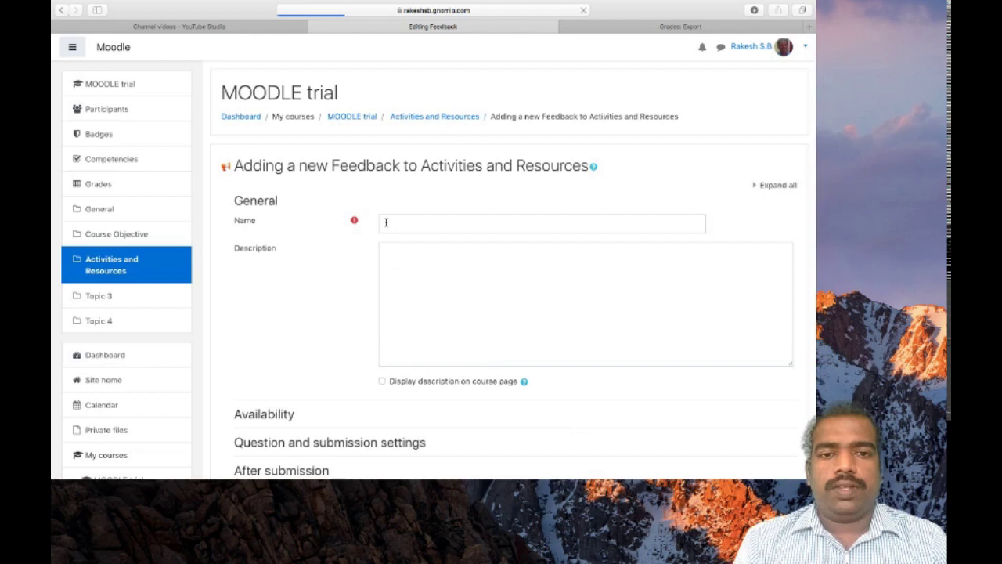
- Enter 'General feedback' as the activity name, leaving the Description empty
{"action": "left_click", "coordinate": [387, 223]}
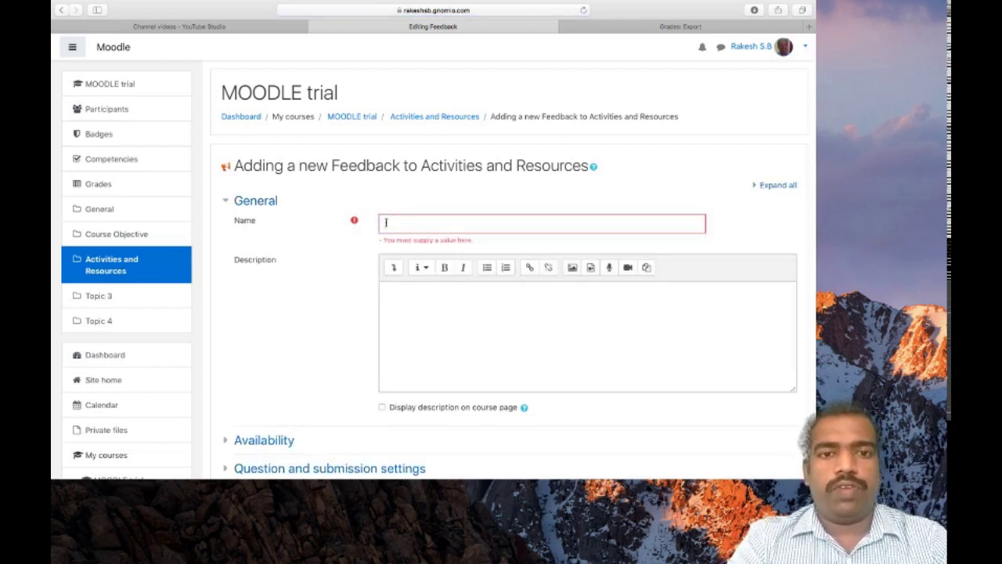
{"action": "type", "text": "General"}
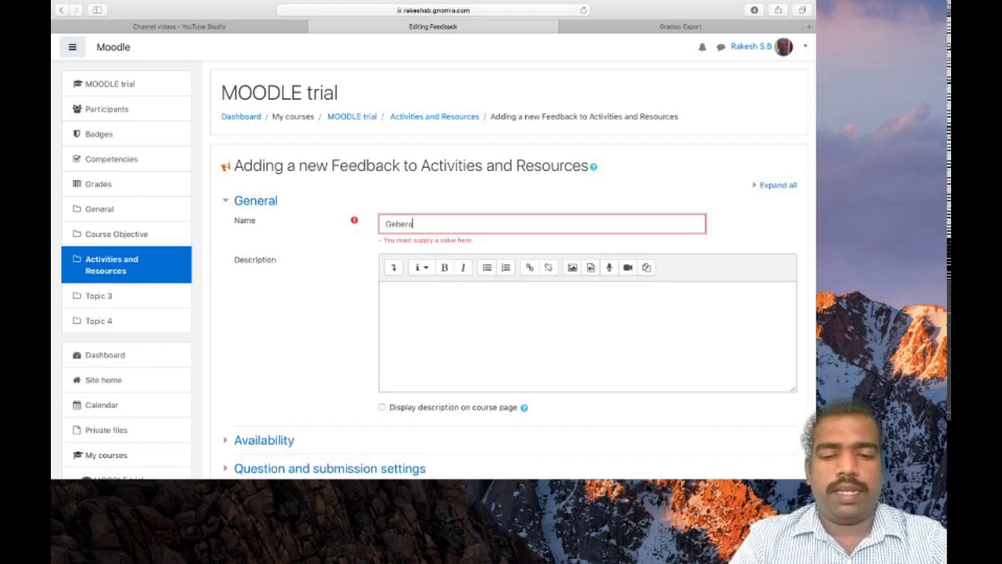
{"action": "type", "text": " feedback"}
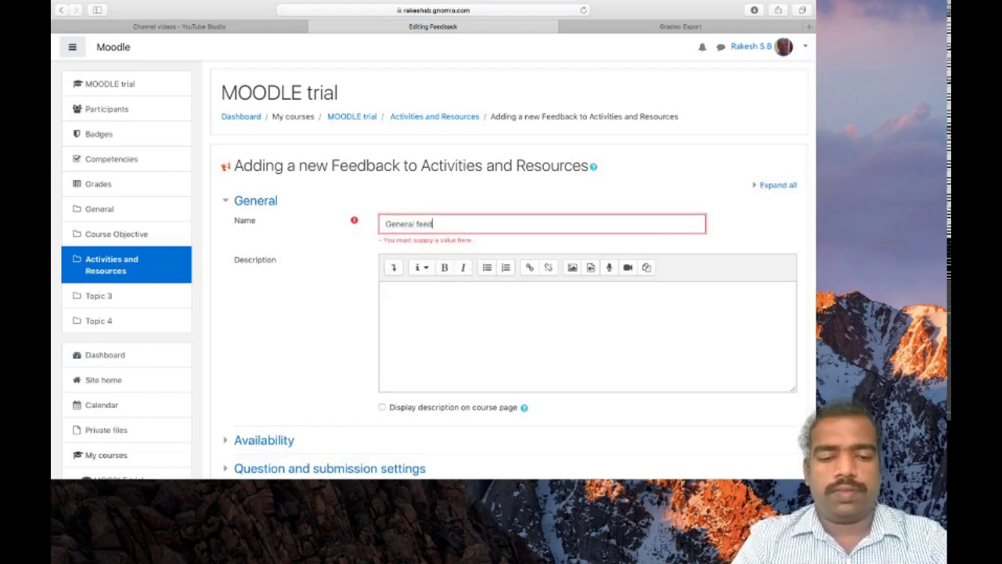
{"action": "left_click", "coordinate": [445, 317]}
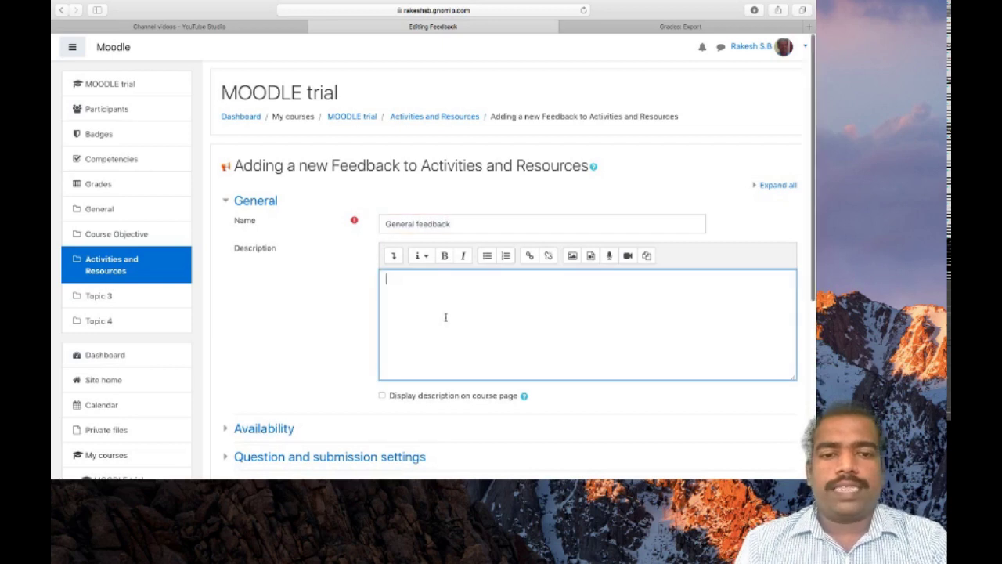
- Set Record user names to Anonymous in Question and submission settings
{"action": "scroll", "coordinate": [446, 317], "scroll_direction": "down", "scroll_amount": 2}
{"action": "left_click", "coordinate": [290, 368]}
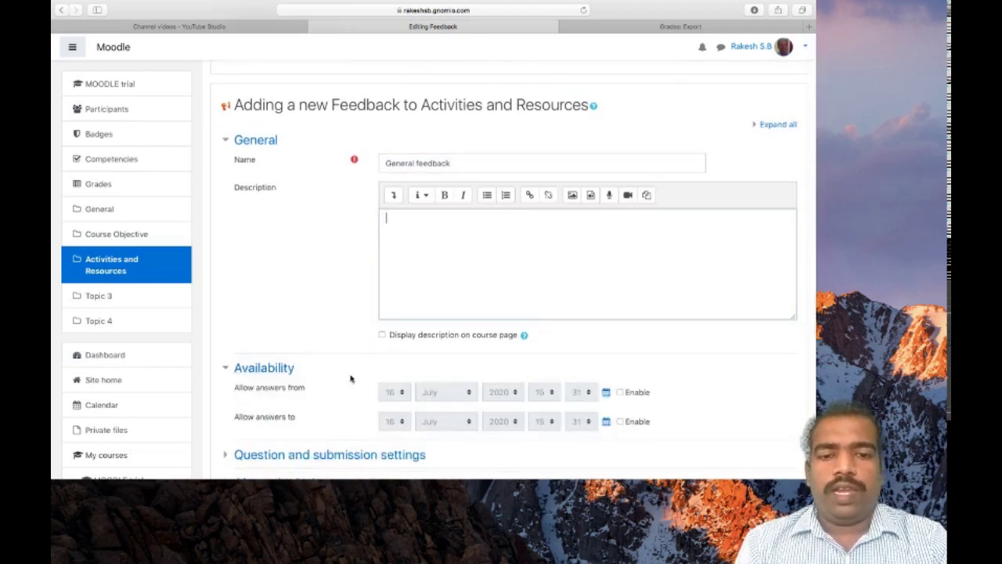
{"action": "scroll", "coordinate": [361, 381], "scroll_direction": "down", "scroll_amount": 1}
{"action": "scroll", "coordinate": [361, 380], "scroll_direction": "down", "scroll_amount": 2}
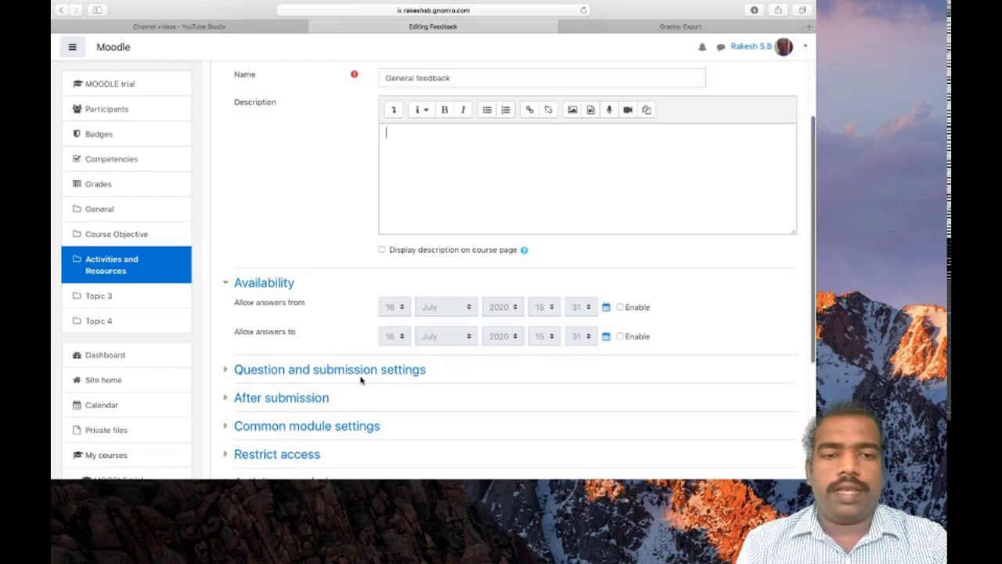
{"action": "scroll", "coordinate": [361, 381], "scroll_direction": "down", "scroll_amount": 1}
{"action": "left_click", "coordinate": [344, 337]}
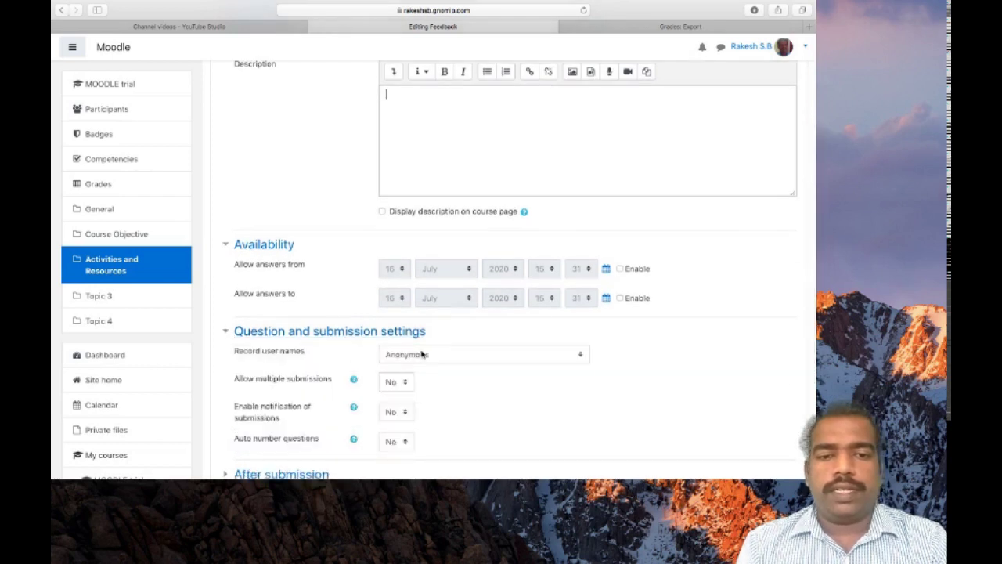
{"action": "left_click", "coordinate": [434, 356]}
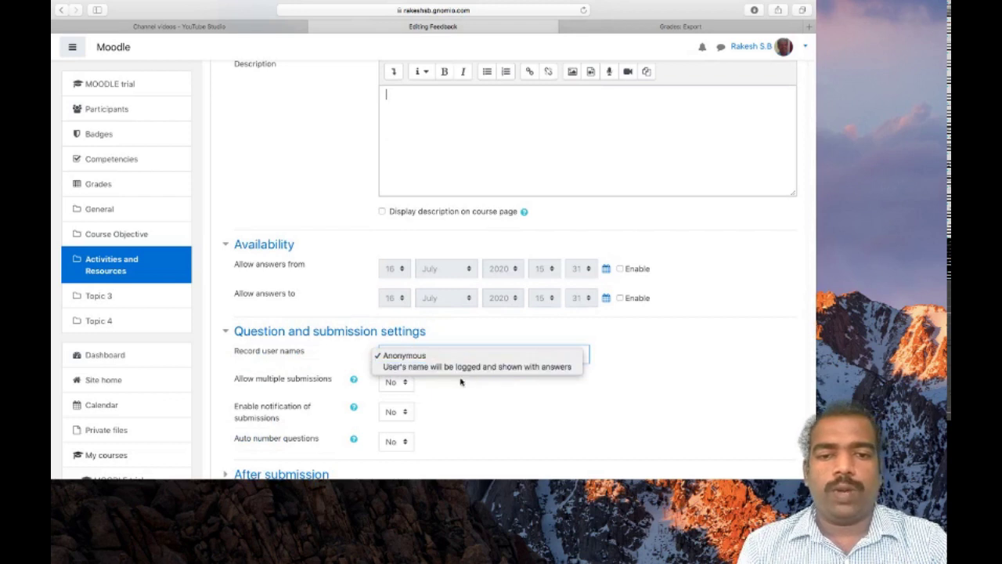
{"action": "left_click", "coordinate": [486, 410]}
- Set Auto number questions to Yes
{"action": "scroll", "coordinate": [477, 404], "scroll_direction": "down", "scroll_amount": 1}
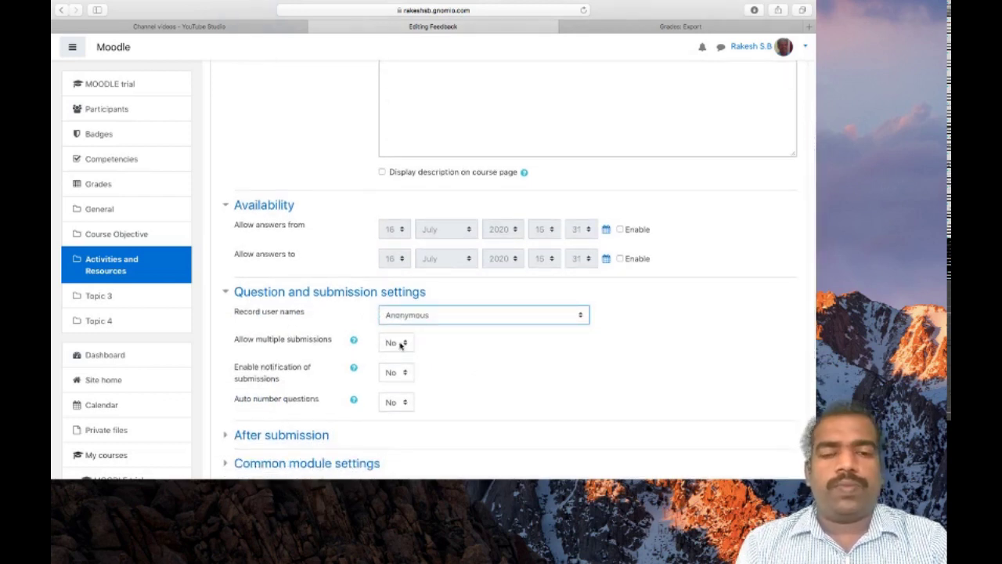
{"action": "scroll", "coordinate": [400, 346], "scroll_direction": "down", "scroll_amount": 3}
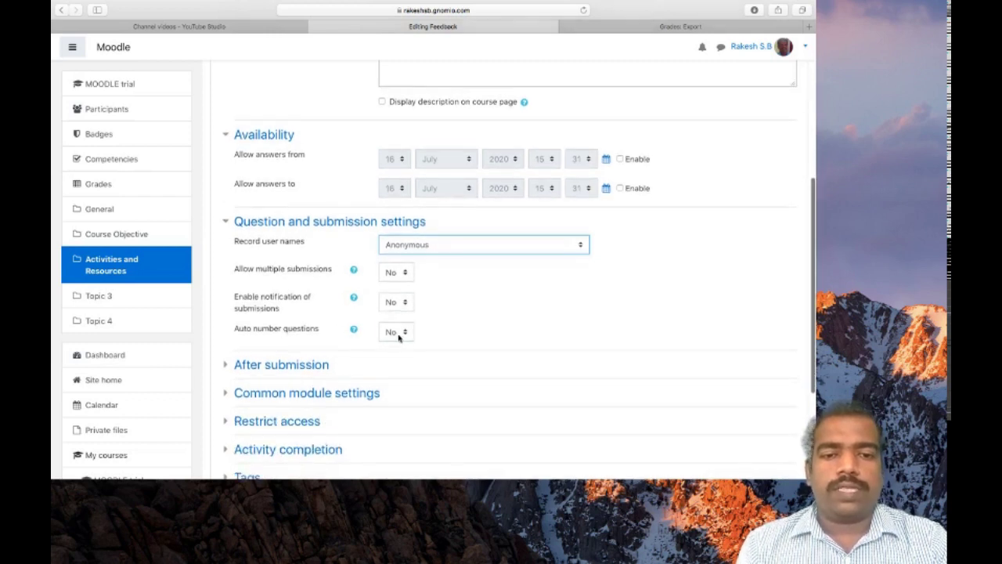
{"action": "left_click", "coordinate": [397, 333]}
{"action": "left_click", "coordinate": [391, 348]}
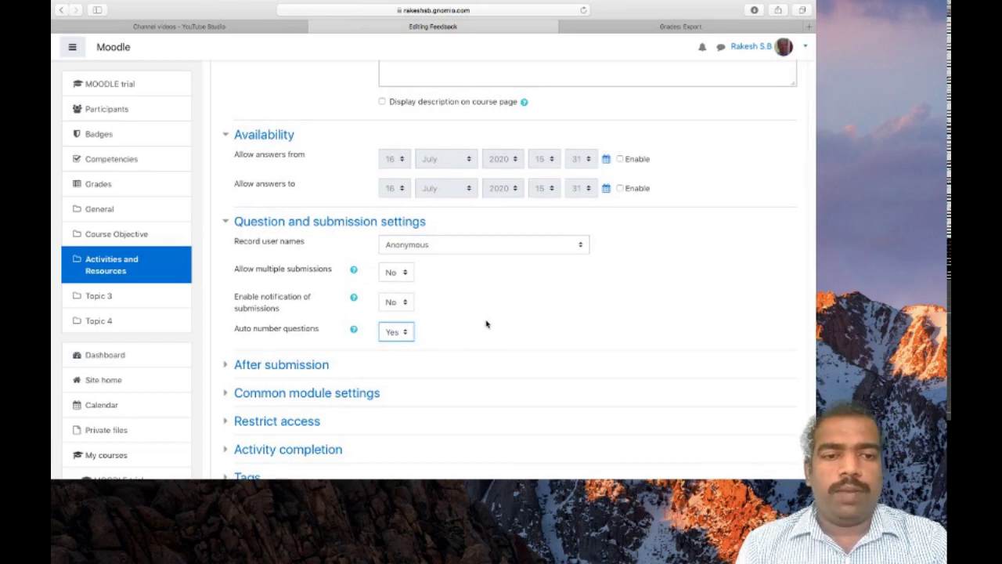
- Leave Show analysis page set to No in the after-submission settings
{"action": "scroll", "coordinate": [486, 323], "scroll_direction": "down", "scroll_amount": 3}
{"action": "left_click", "coordinate": [320, 284]}
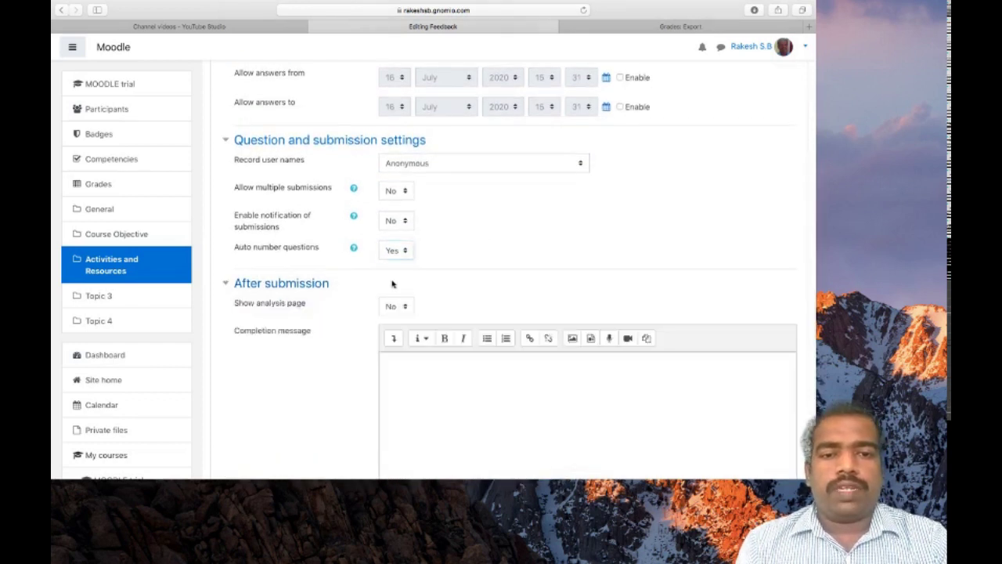
{"action": "scroll", "coordinate": [460, 288], "scroll_direction": "down", "scroll_amount": 3}
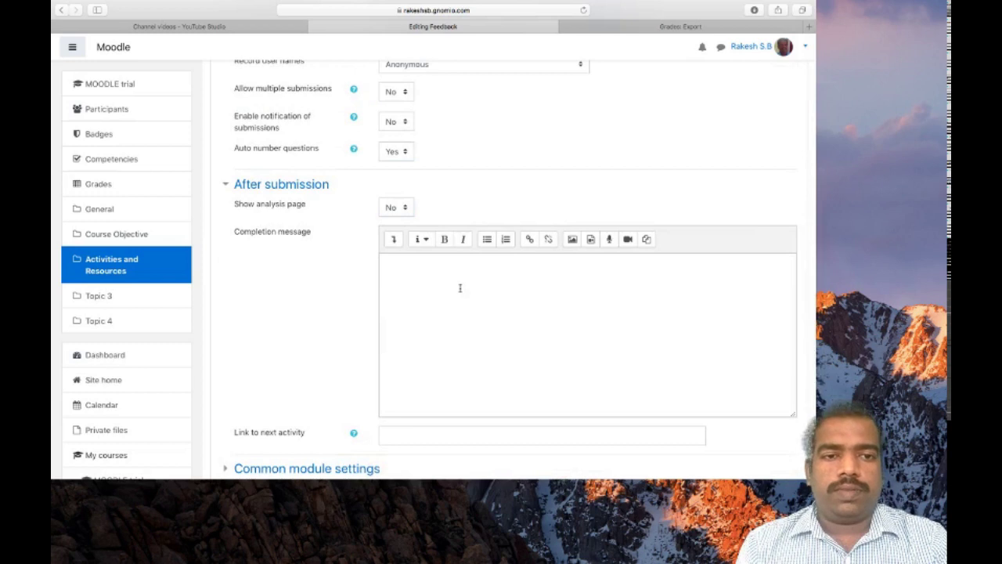
{"action": "left_click", "coordinate": [406, 208]}
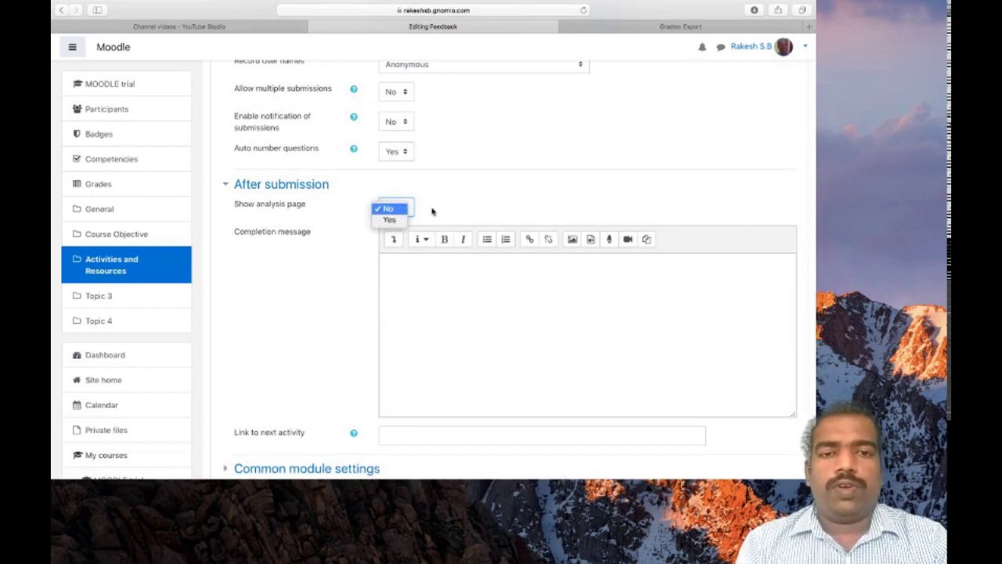
{"action": "left_click", "coordinate": [487, 202]}
{"action": "scroll", "coordinate": [488, 202], "scroll_direction": "down", "scroll_amount": 1}
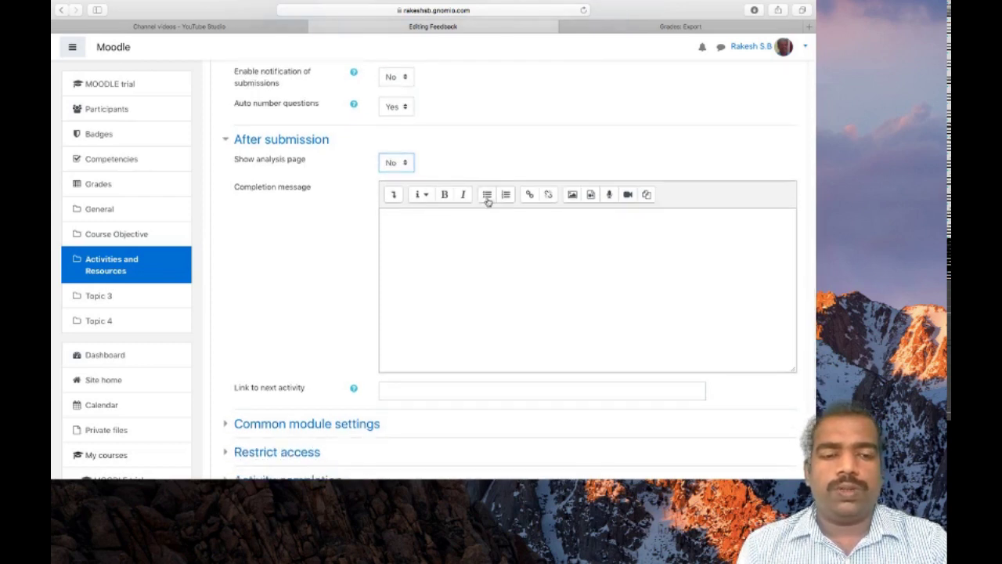
{"action": "scroll", "coordinate": [487, 202], "scroll_direction": "down", "scroll_amount": 4}
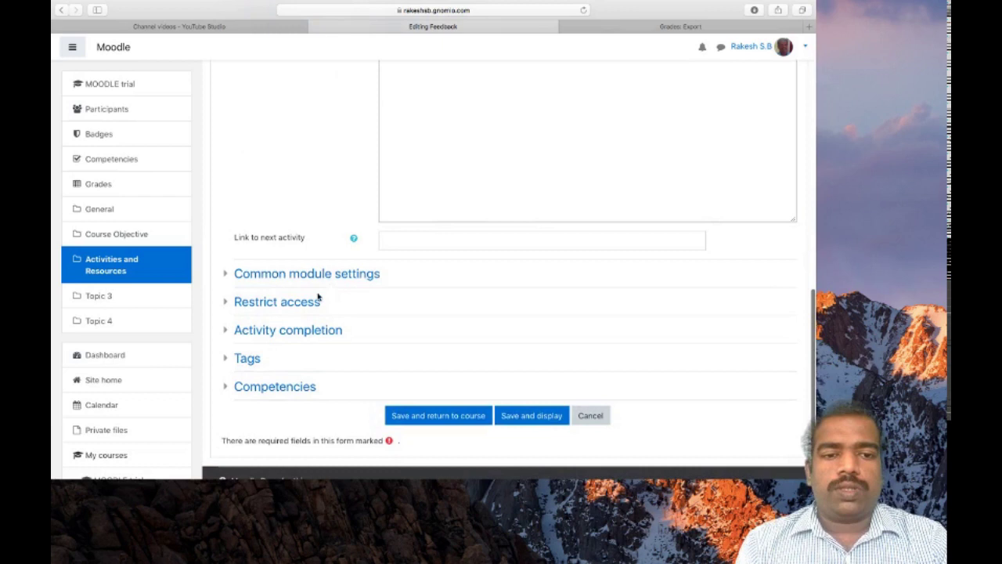
- Save and display General feedback, review its empty Templates page, then go to Edit questions
{"action": "left_click", "coordinate": [532, 416]}
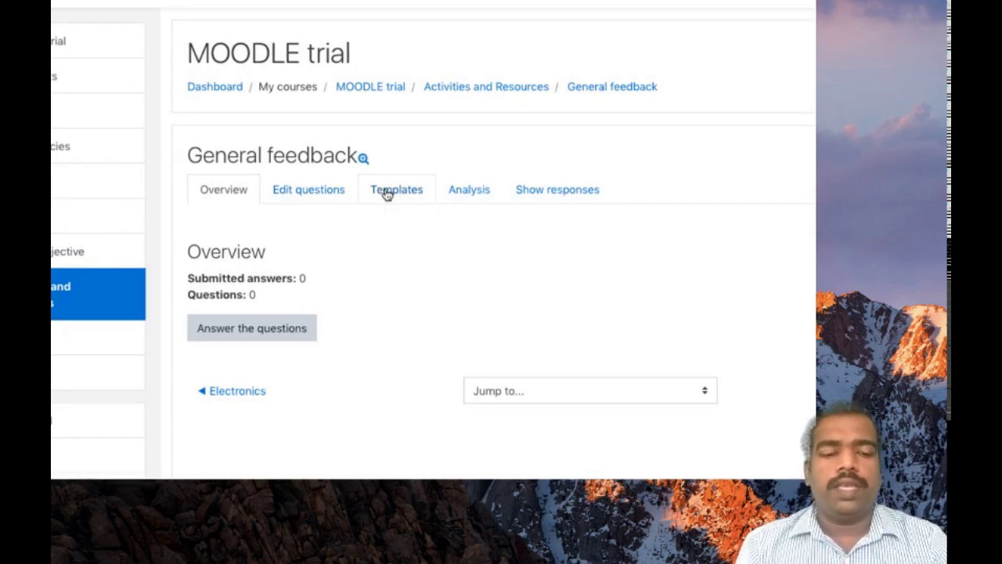
{"action": "left_click", "coordinate": [386, 195]}
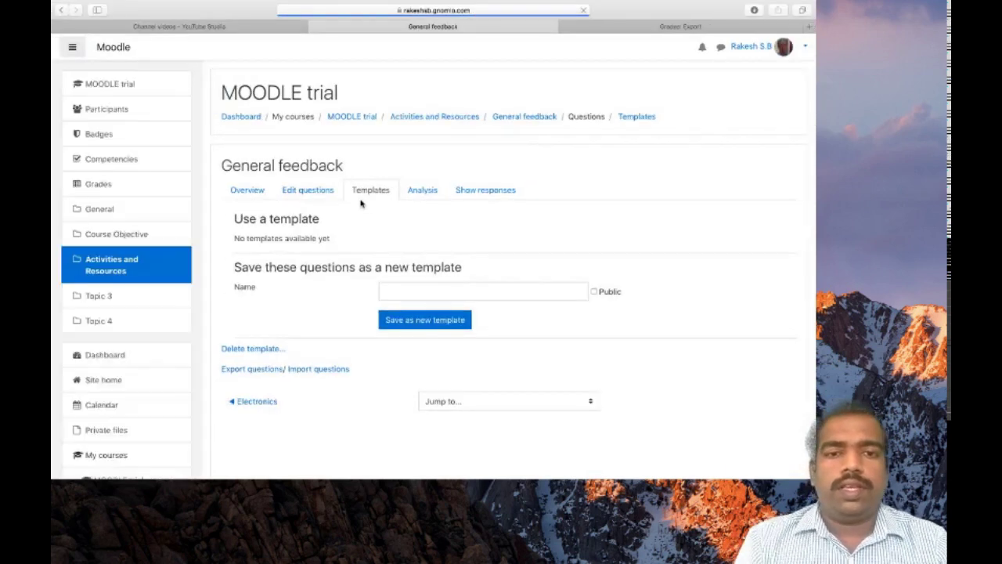
{"action": "left_click", "coordinate": [310, 192]}
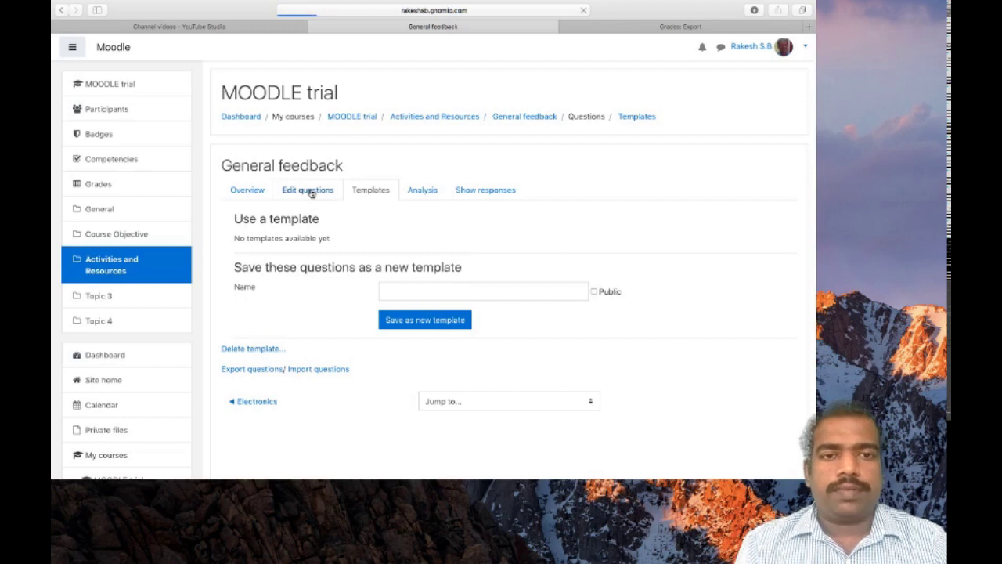
- Choose Multiple choice (rated) from the Add question list
{"action": "left_click", "coordinate": [368, 220]}
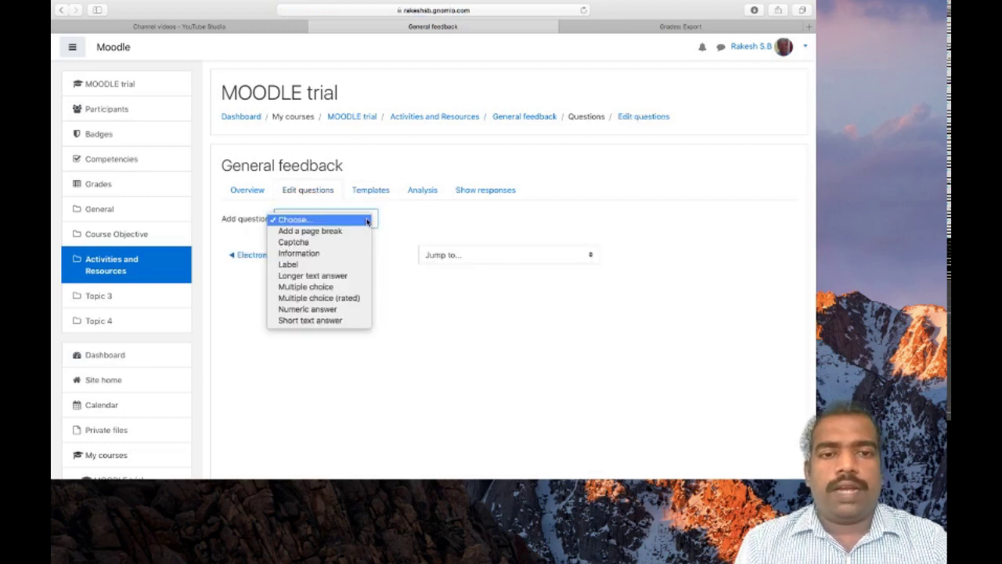
{"action": "left_click", "coordinate": [329, 303]}
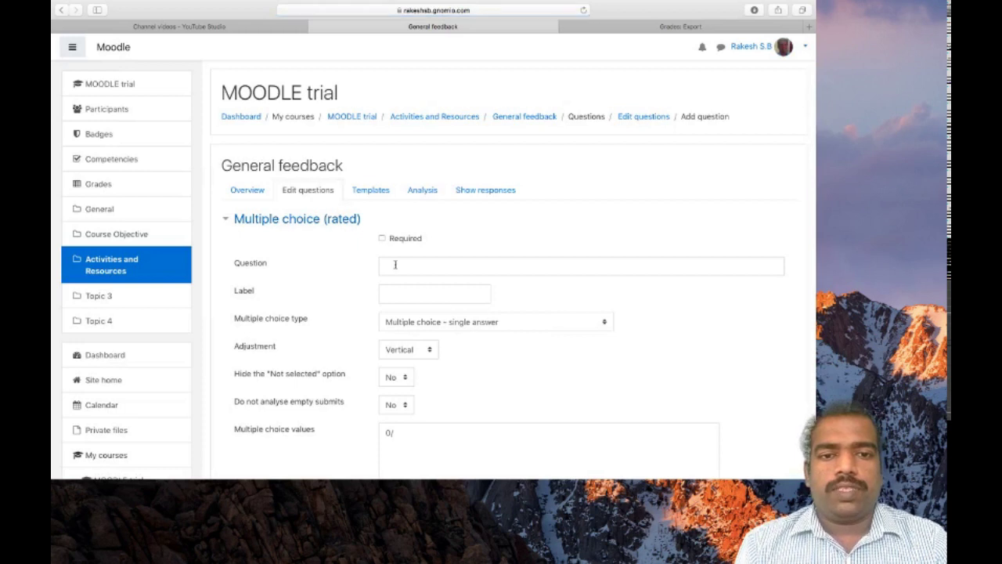
- For 'Knowledge of the teacher', keep vertical answer layout and hide the Not selected option
{"action": "left_click", "coordinate": [396, 264]}
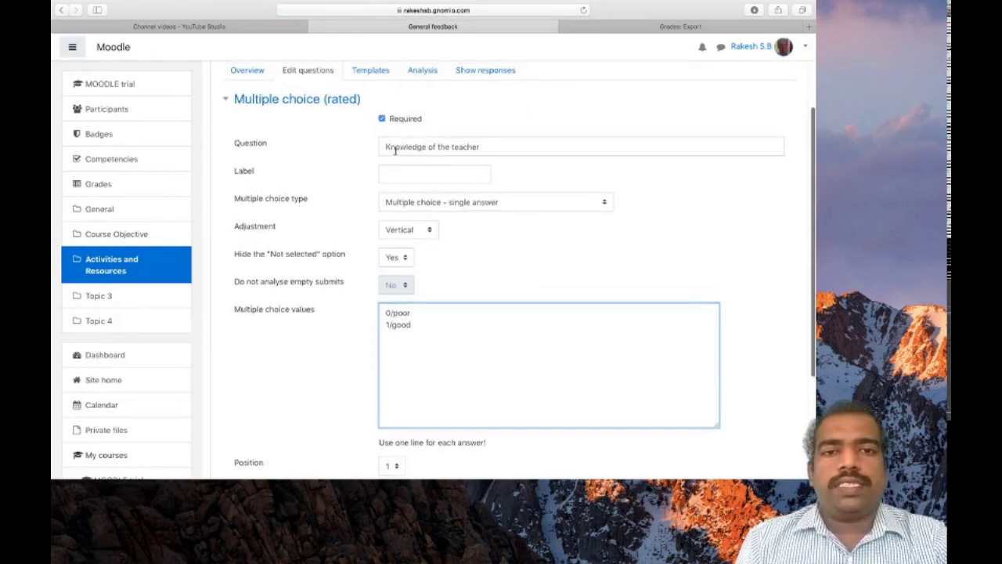
{"action": "scroll", "coordinate": [394, 155], "scroll_direction": "up", "scroll_amount": 1}
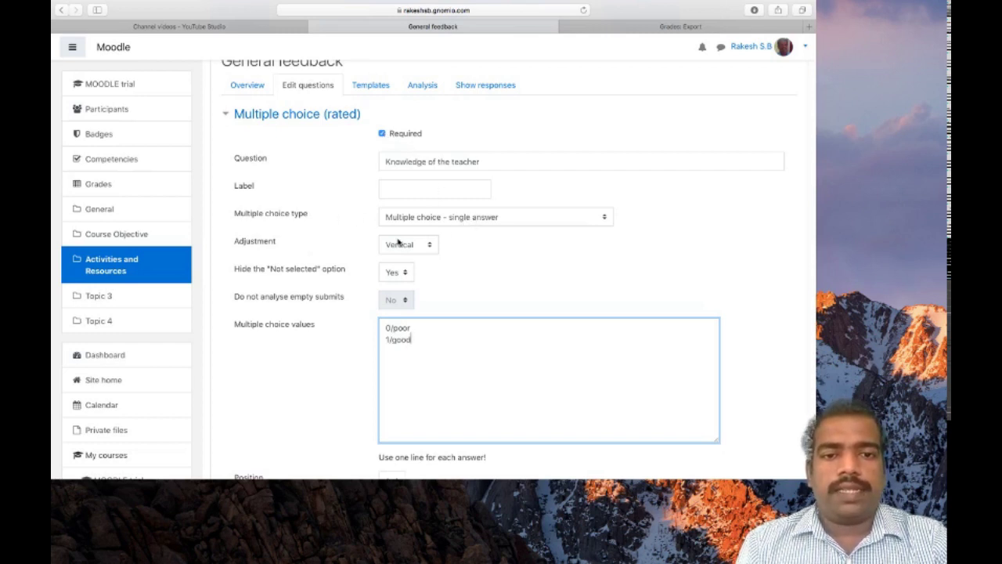
{"action": "left_click", "coordinate": [420, 250]}
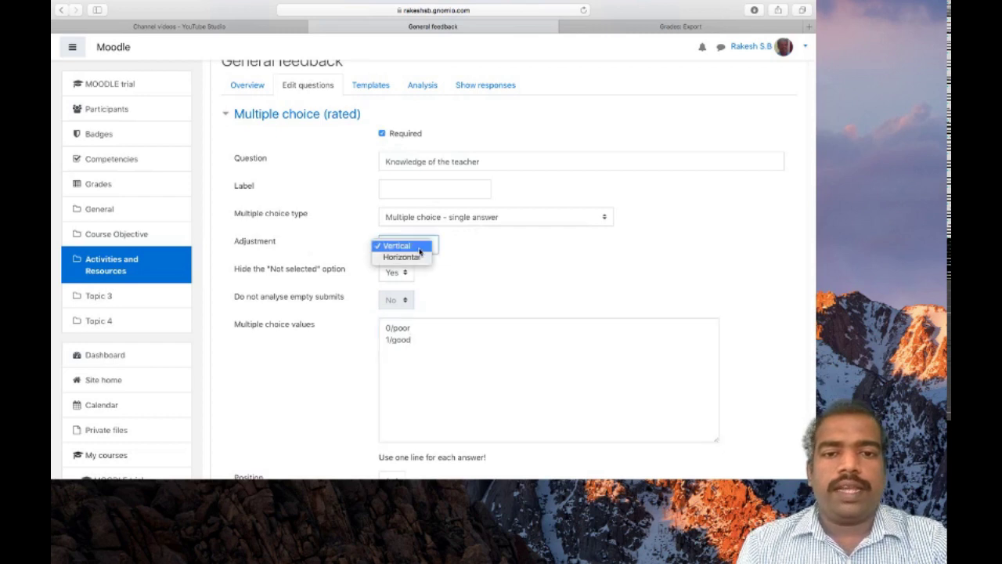
{"action": "left_click", "coordinate": [511, 246]}
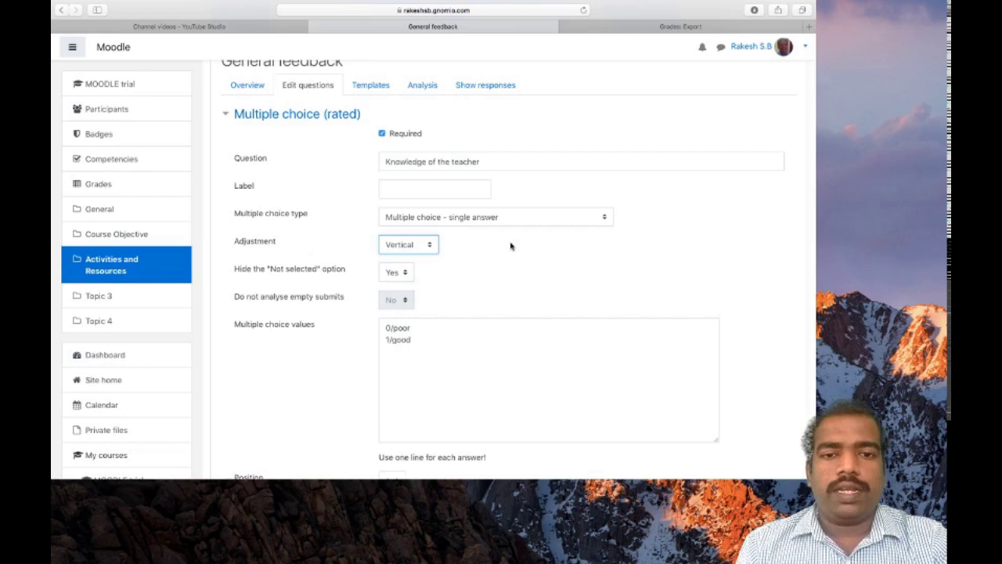
{"action": "scroll", "coordinate": [511, 246], "scroll_direction": "down", "scroll_amount": 1}
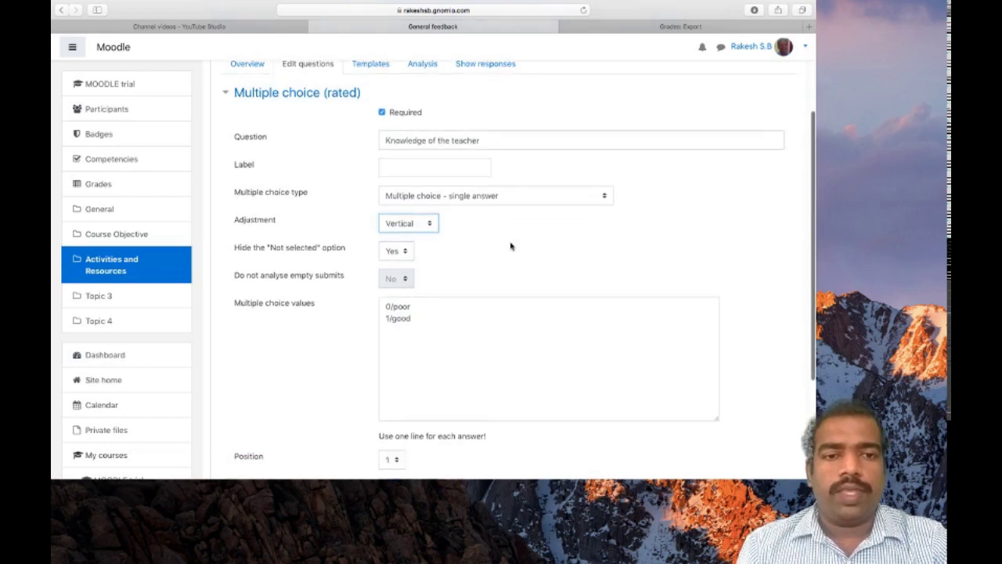
{"action": "left_click", "coordinate": [405, 252]}
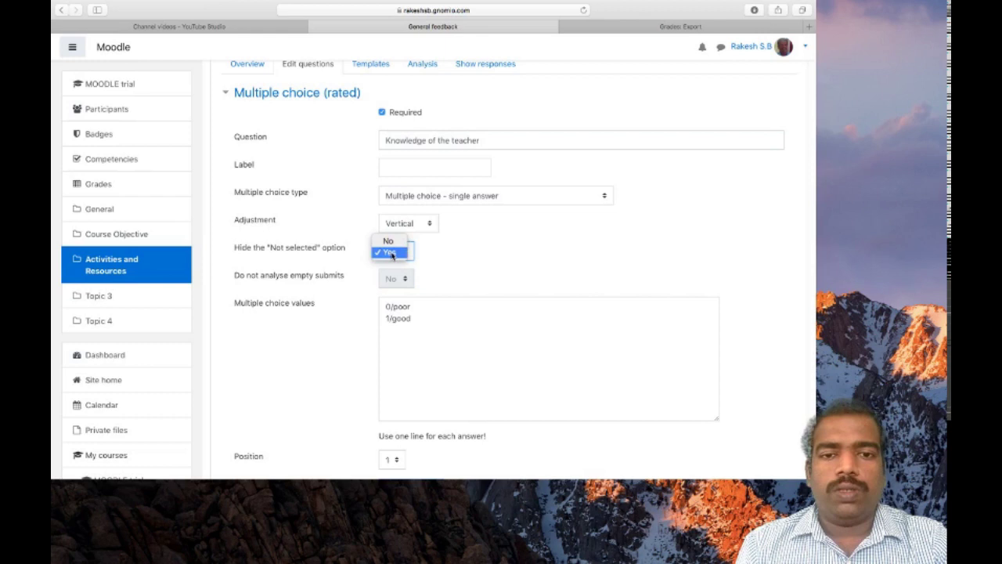
{"action": "left_click", "coordinate": [391, 253]}
- Add 2/excellent after 1/good in the choice values and save the question
{"action": "scroll", "coordinate": [476, 255], "scroll_direction": "down", "scroll_amount": 2}
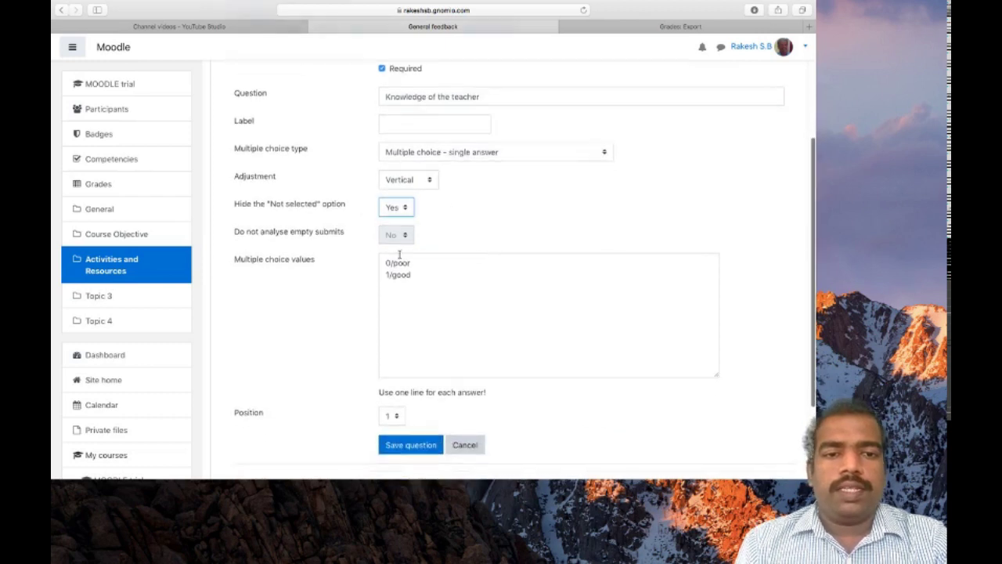
{"action": "scroll", "coordinate": [432, 282], "scroll_direction": "down", "scroll_amount": 1}
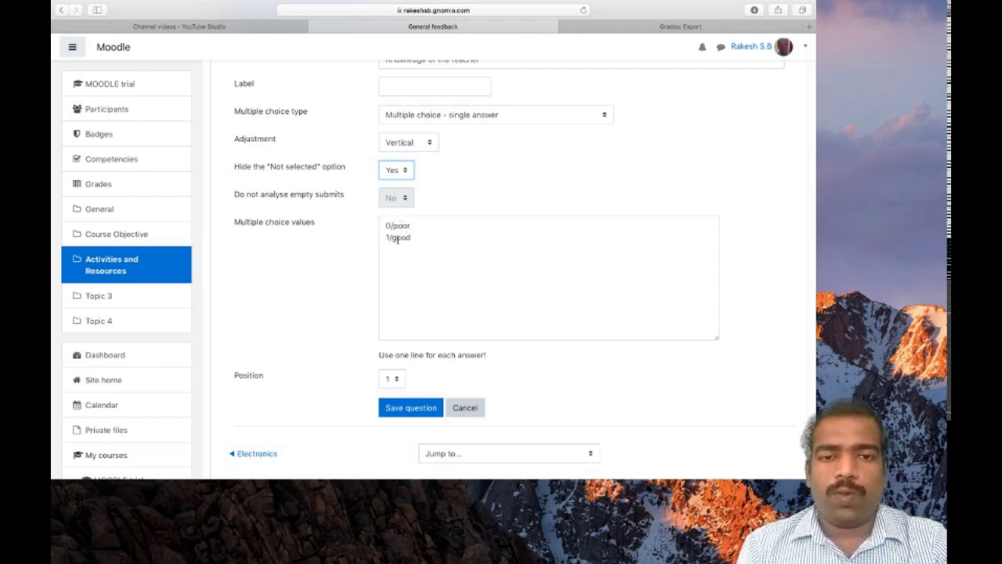
{"action": "left_click", "coordinate": [423, 240]}
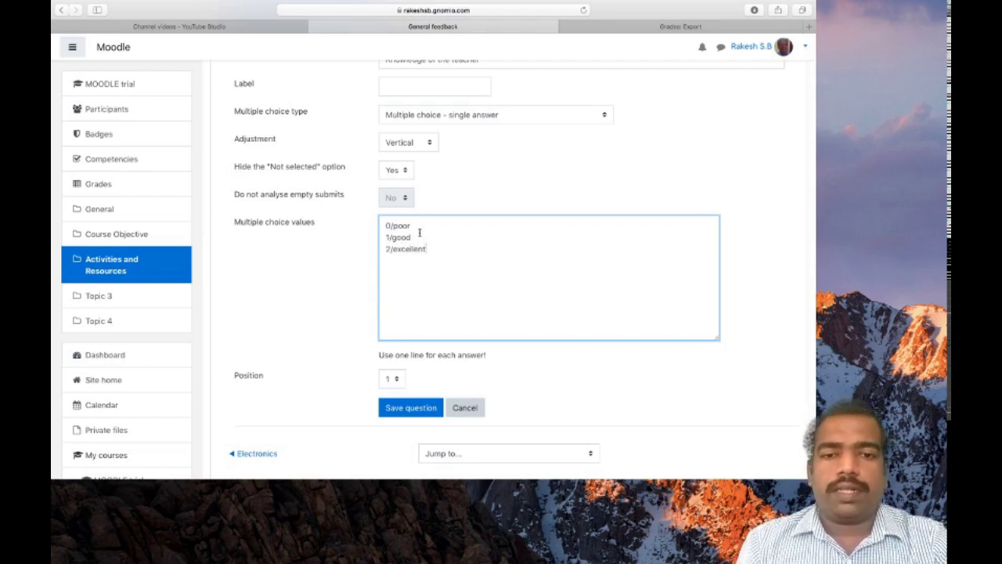
{"action": "scroll", "coordinate": [439, 271], "scroll_direction": "down", "scroll_amount": 2}
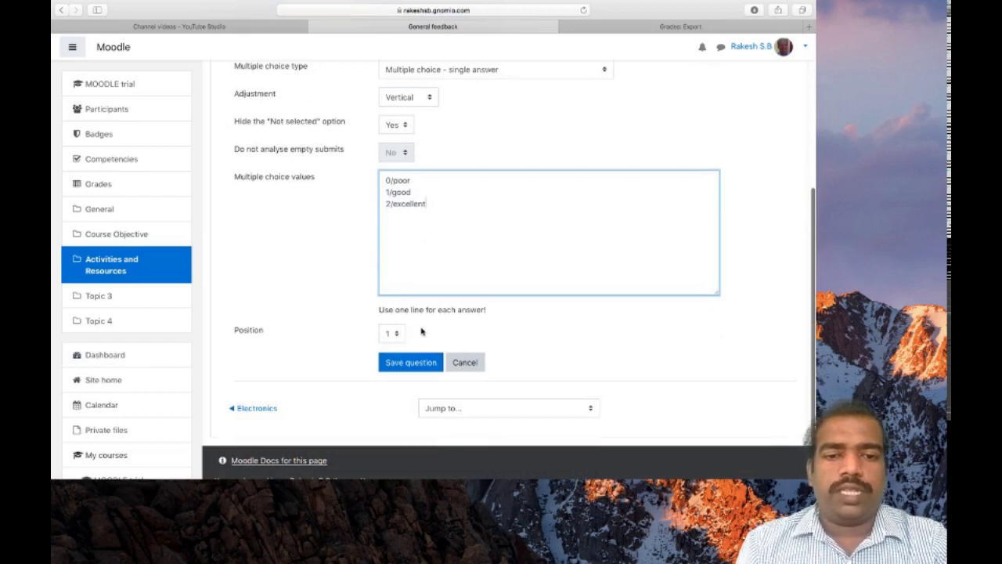
{"action": "scroll", "coordinate": [415, 332], "scroll_direction": "down", "scroll_amount": 1}
{"action": "scroll", "coordinate": [441, 279], "scroll_direction": "up", "scroll_amount": 5}
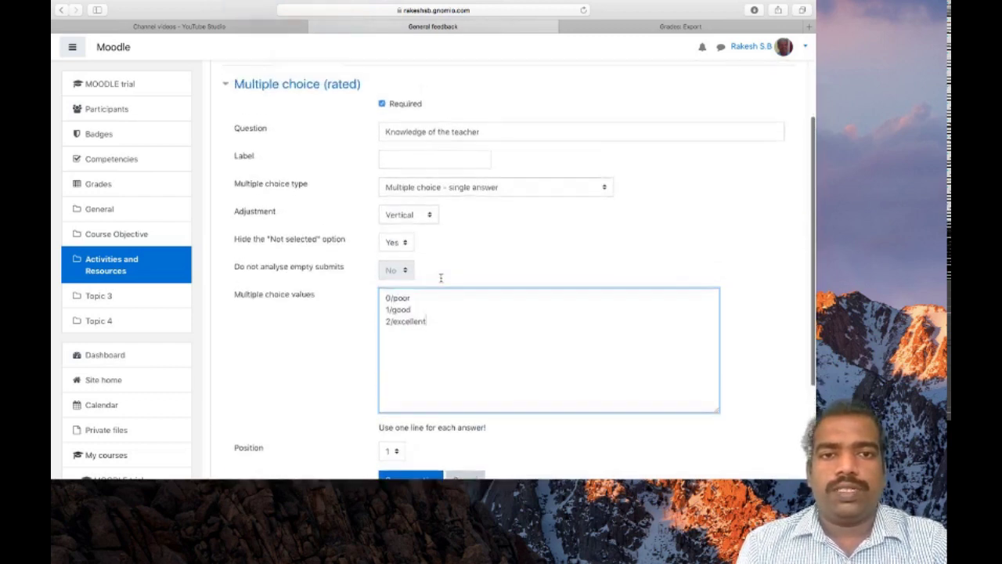
{"action": "scroll", "coordinate": [441, 280], "scroll_direction": "up", "scroll_amount": 1}
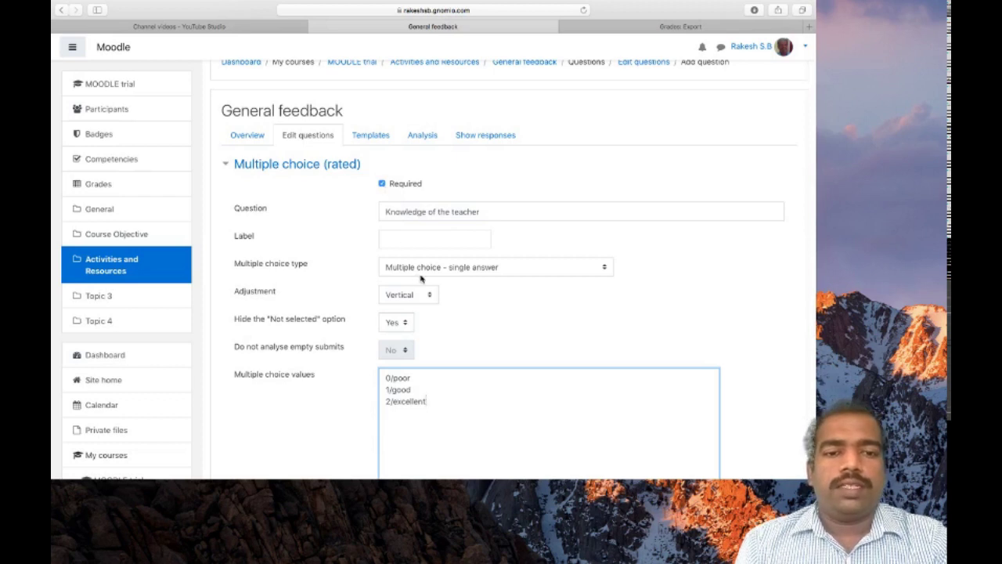
{"action": "scroll", "coordinate": [427, 275], "scroll_direction": "down", "scroll_amount": 2}
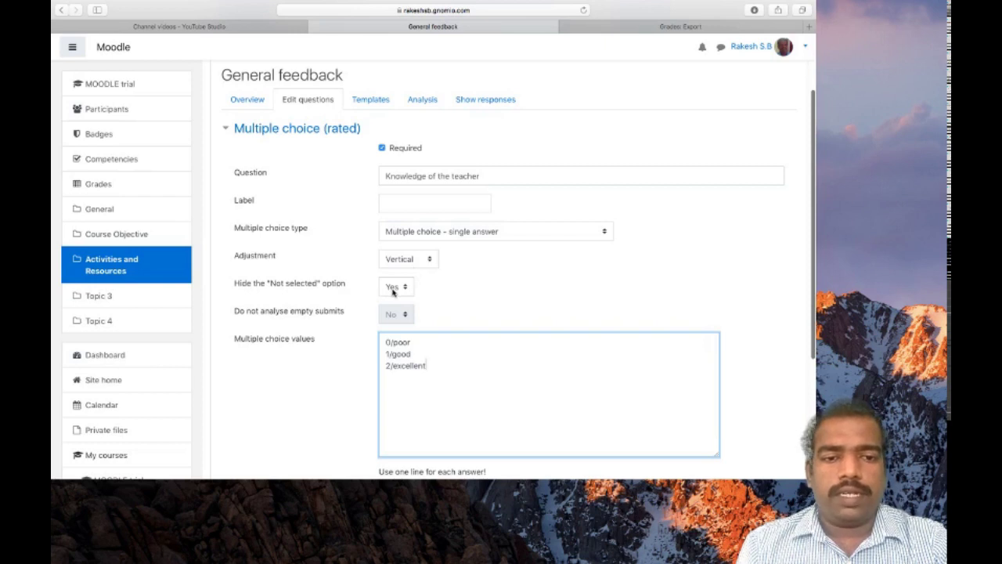
{"action": "scroll", "coordinate": [389, 289], "scroll_direction": "down", "scroll_amount": 4}
{"action": "scroll", "coordinate": [435, 278], "scroll_direction": "down", "scroll_amount": 5}
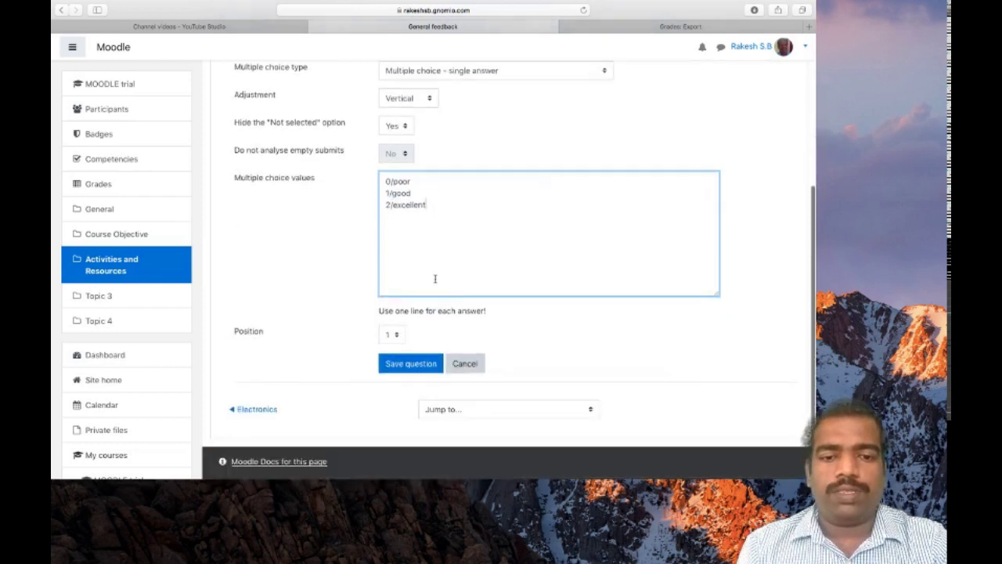
{"action": "left_click", "coordinate": [409, 358]}
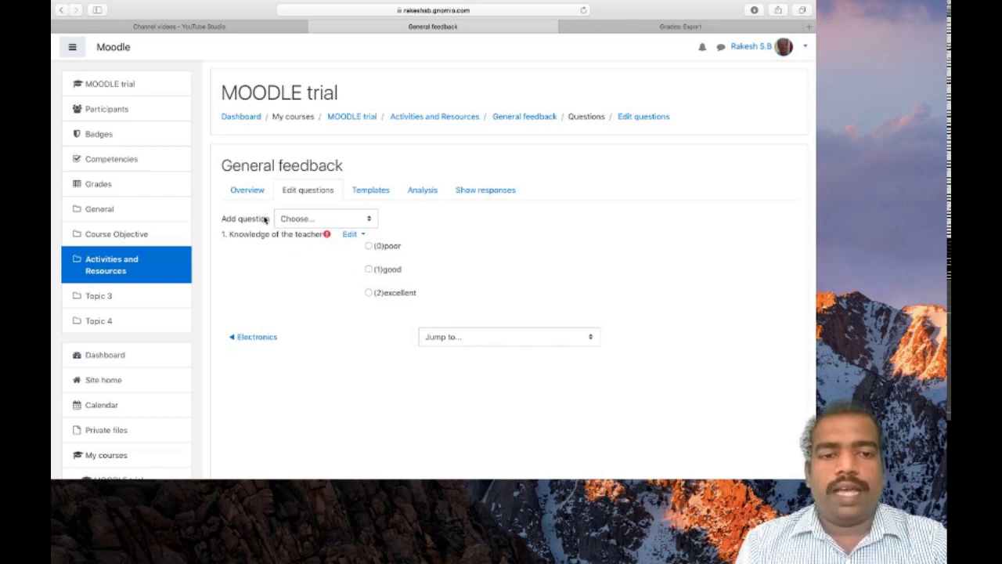
- Check question 1 lists poor, good and excellent, dismissing the Add question list unused
{"action": "left_click", "coordinate": [363, 224]}
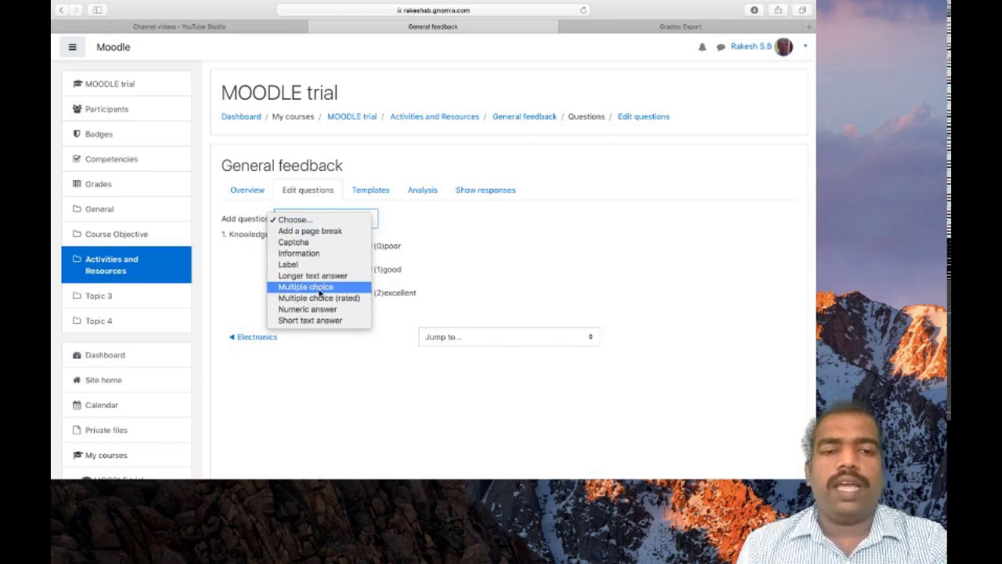
{"action": "left_click", "coordinate": [523, 273]}
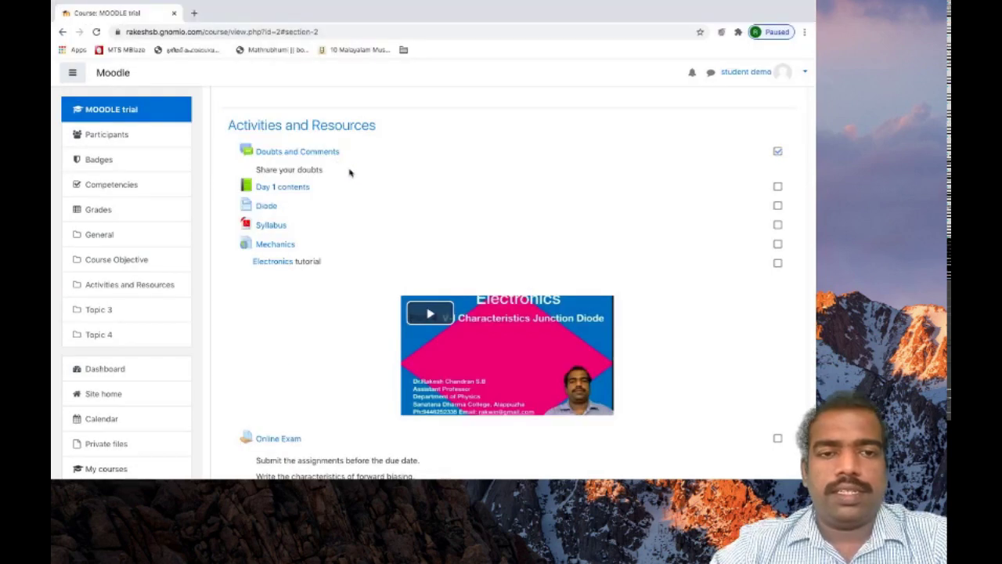
- As the student, open General feedback and submit an answer to Knowledge of the teacher
{"action": "scroll", "coordinate": [309, 208], "scroll_direction": "down", "scroll_amount": 3}
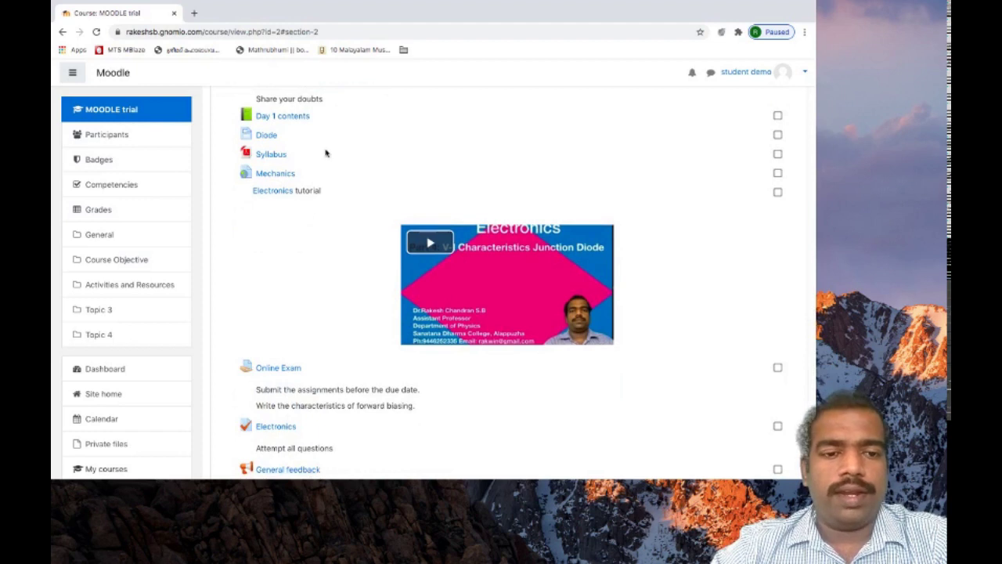
{"action": "scroll", "coordinate": [311, 268], "scroll_direction": "down", "scroll_amount": 3}
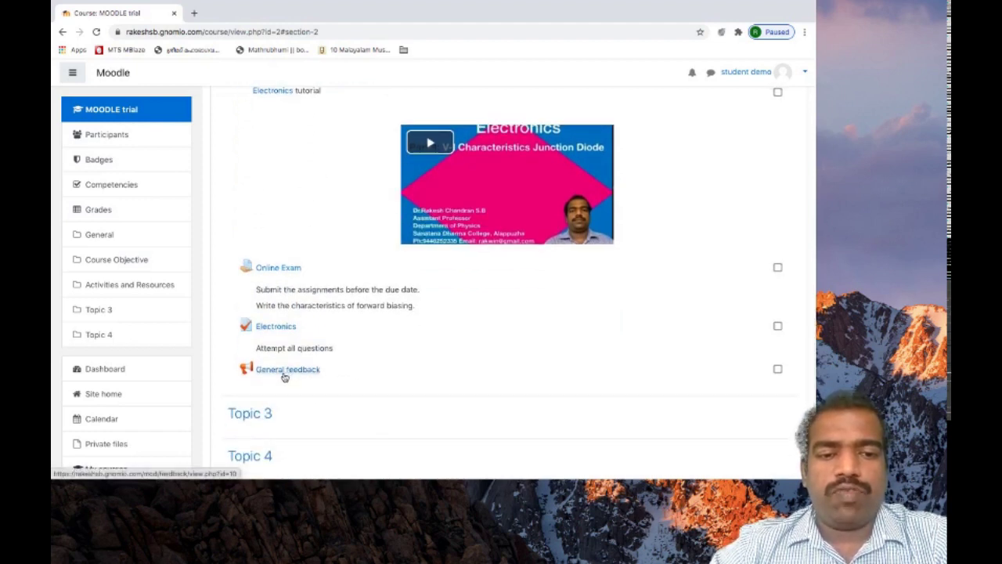
{"action": "scroll", "coordinate": [285, 375], "scroll_direction": "down", "scroll_amount": 2}
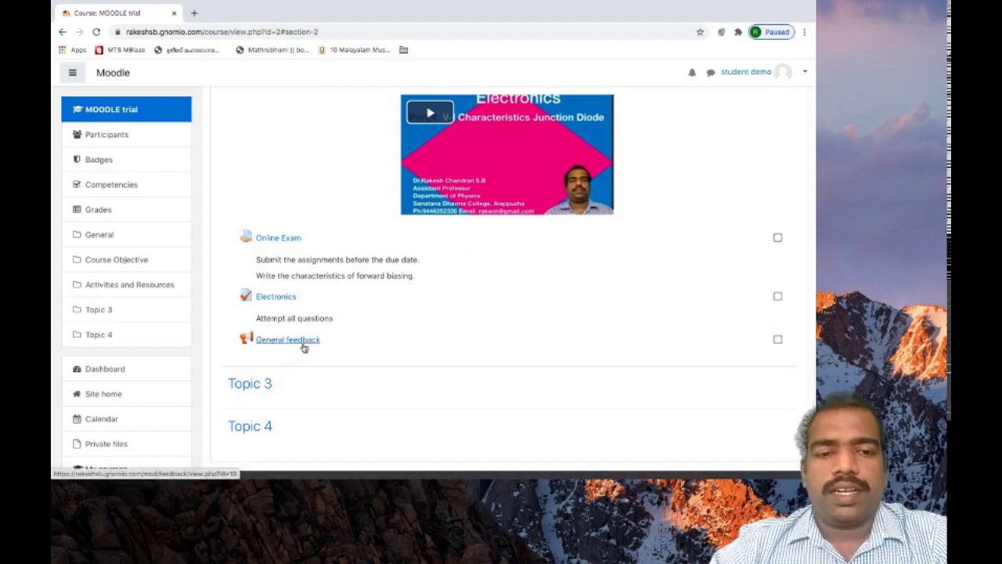
{"action": "left_click", "coordinate": [303, 344]}
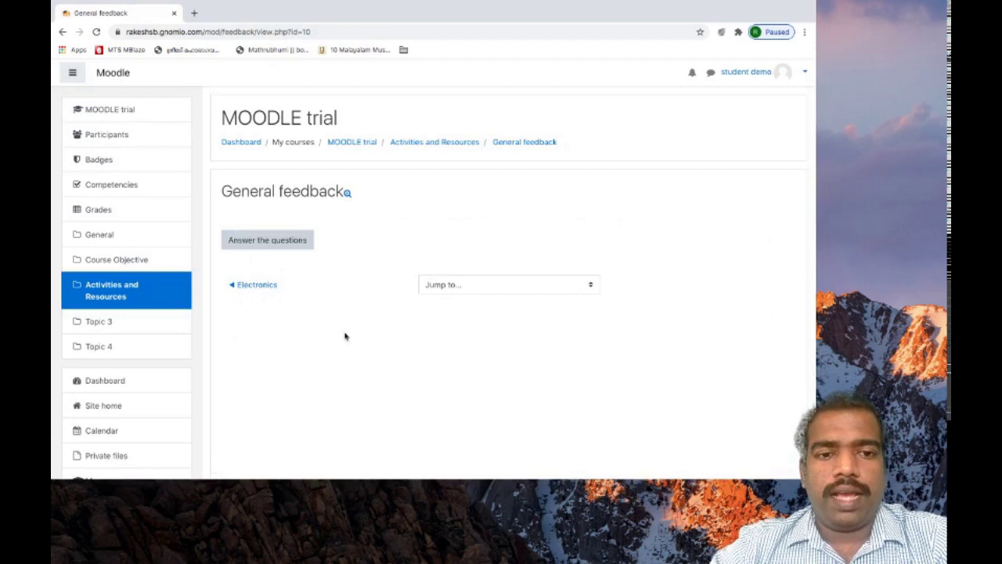
{"action": "left_click", "coordinate": [286, 247]}
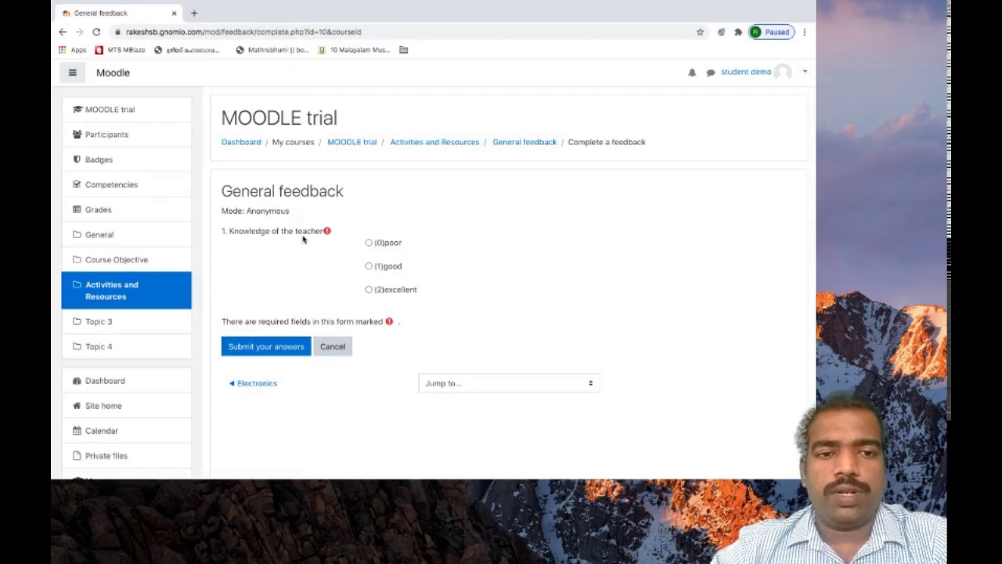
{"action": "left_click", "coordinate": [282, 352]}
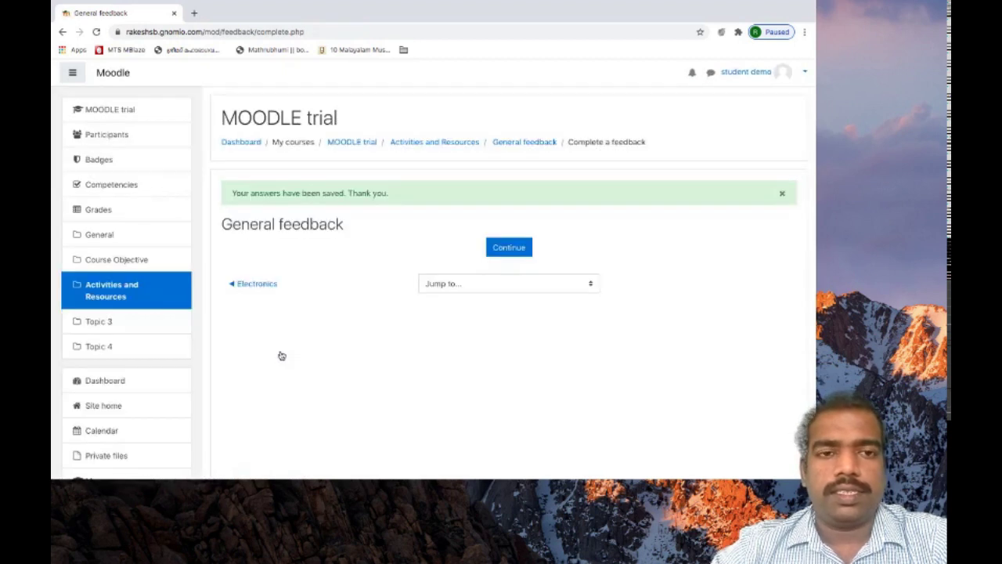
- Continue back to the MOODLE trial course page
{"action": "left_click", "coordinate": [520, 254]}
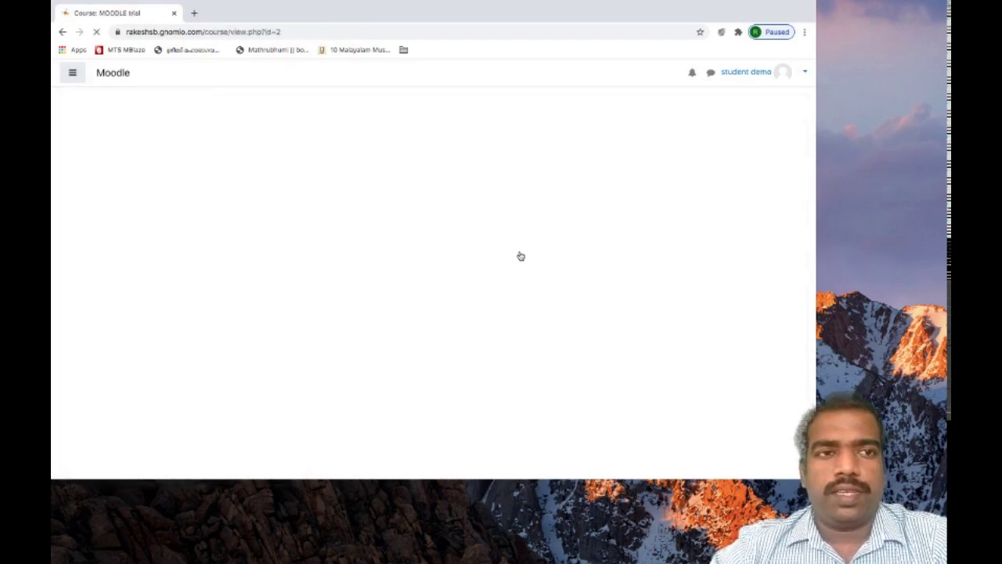
{"action": "scroll", "coordinate": [520, 255], "scroll_direction": "down", "scroll_amount": 3}
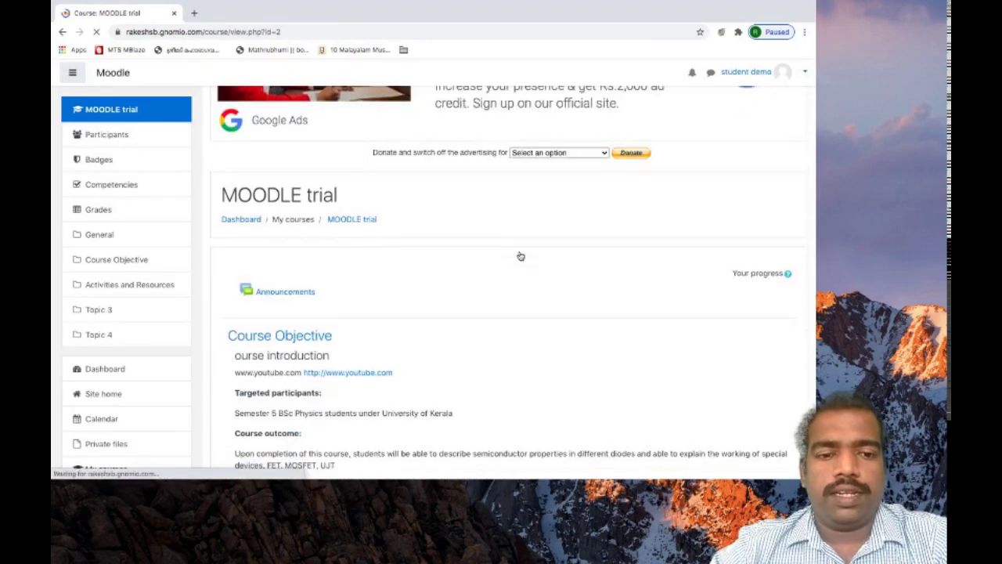
{"action": "scroll", "coordinate": [520, 255], "scroll_direction": "down", "scroll_amount": 3}
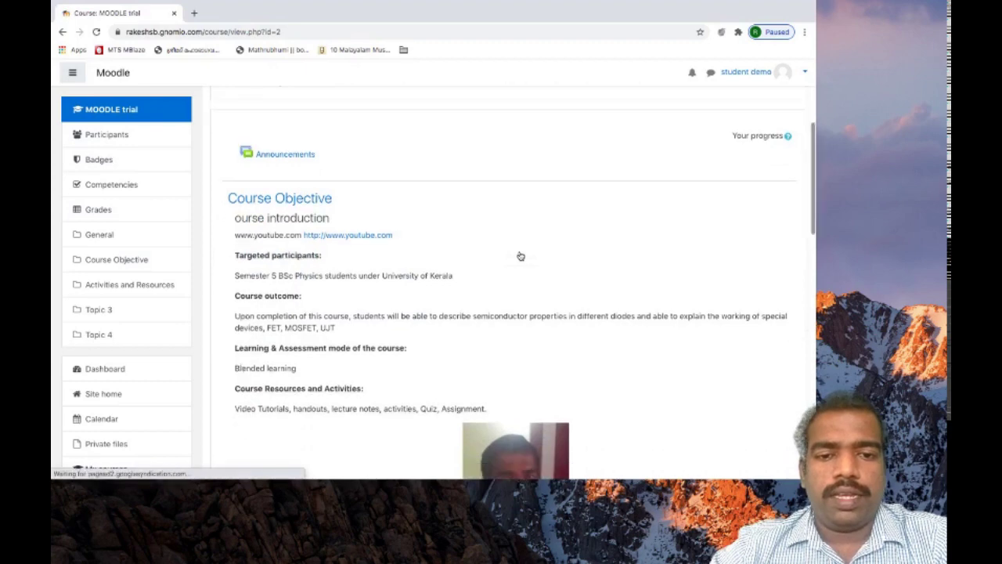
{"action": "scroll", "coordinate": [520, 255], "scroll_direction": "down", "scroll_amount": 8}
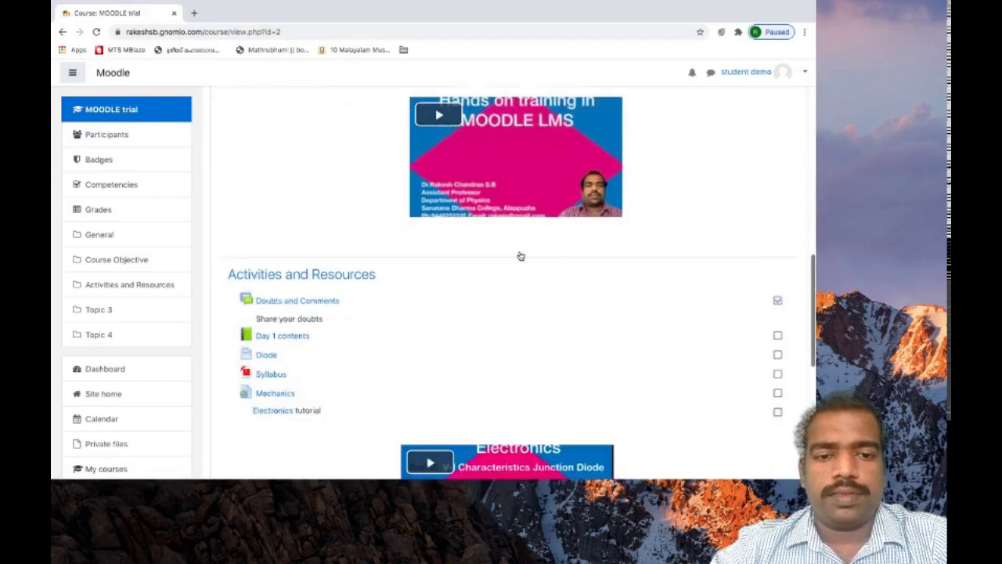
{"action": "mouse_move", "coordinate": [495, 466]}
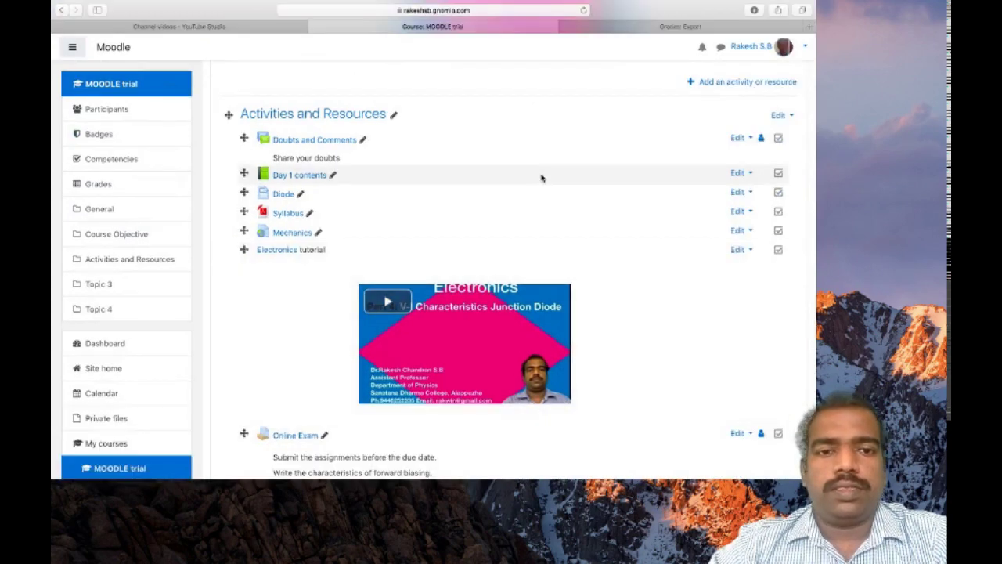
- As the teacher, open General feedback's Overview showing 1 submitted answer and 1 question
{"action": "scroll", "coordinate": [541, 177], "scroll_direction": "down", "scroll_amount": 1}
{"action": "scroll", "coordinate": [540, 177], "scroll_direction": "down", "scroll_amount": 4}
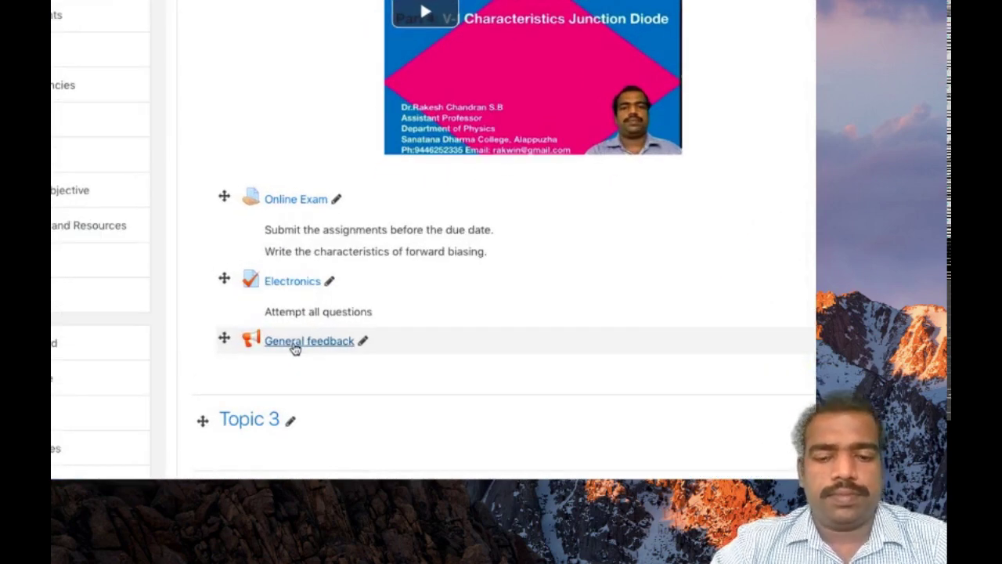
{"action": "left_click", "coordinate": [295, 342]}
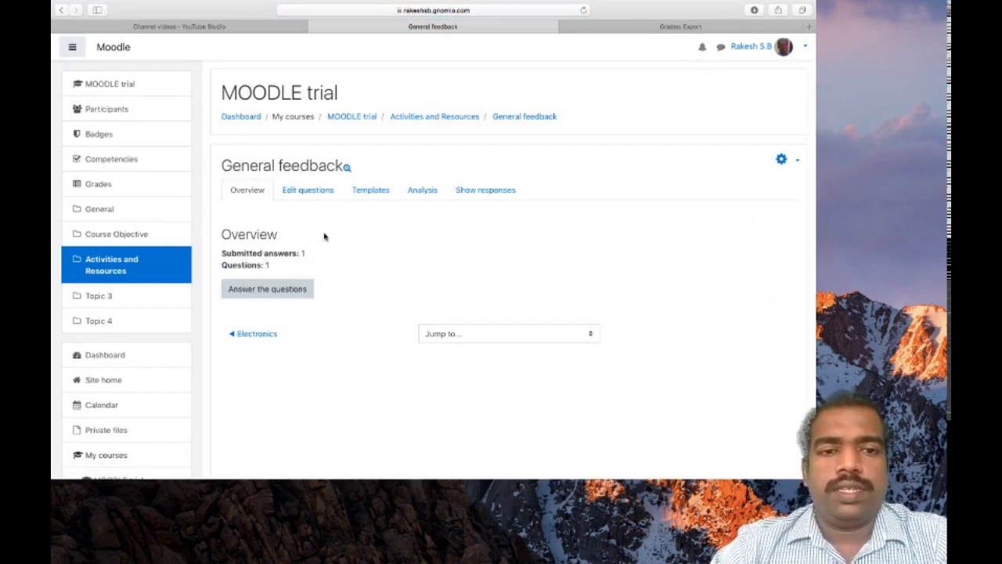
{"action": "left_click", "coordinate": [267, 289]}
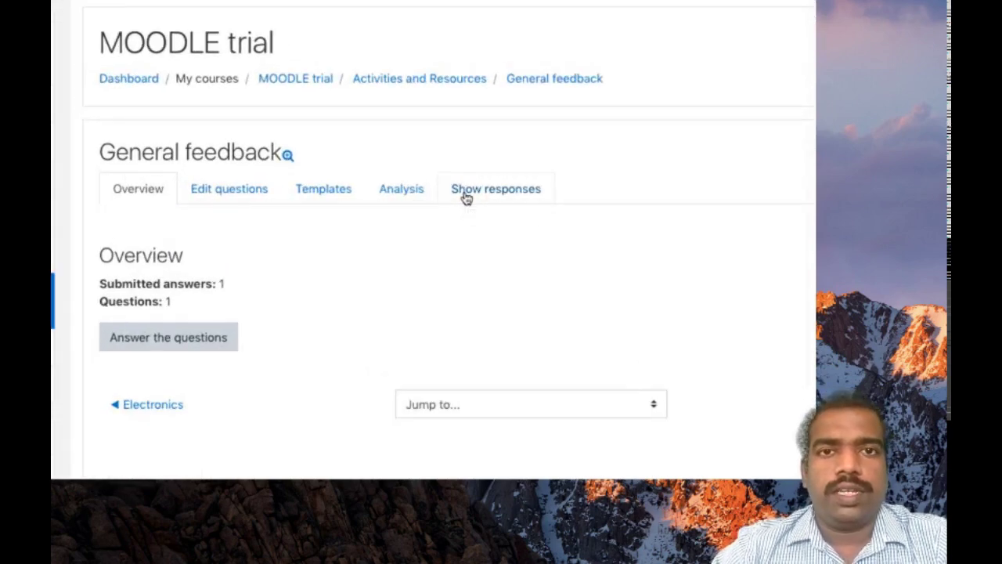
- Show the anonymous responses and download the table as Microsoft Excel (.xlsx)
{"action": "left_click", "coordinate": [467, 198]}
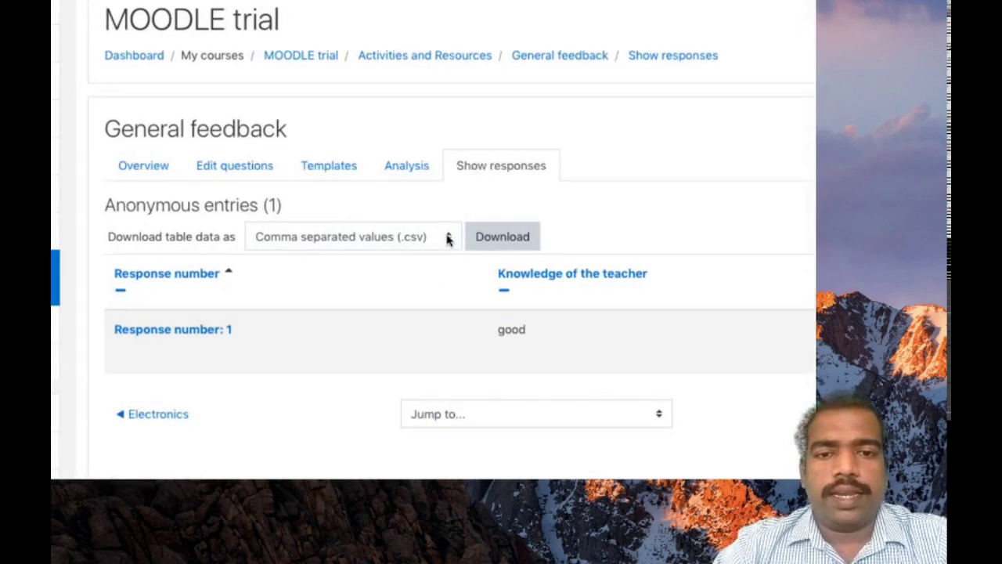
{"action": "left_click", "coordinate": [448, 239]}
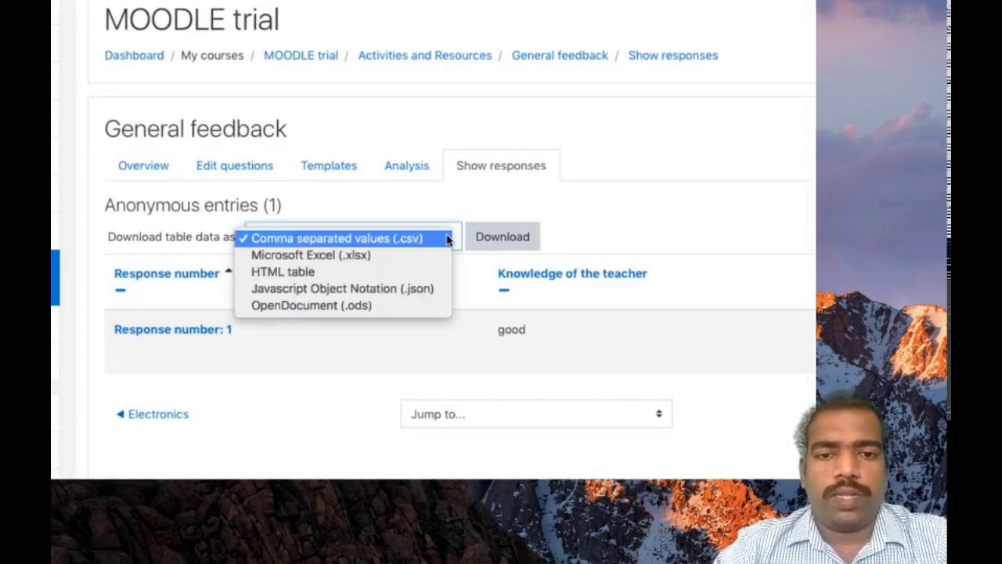
{"action": "left_click", "coordinate": [384, 257]}
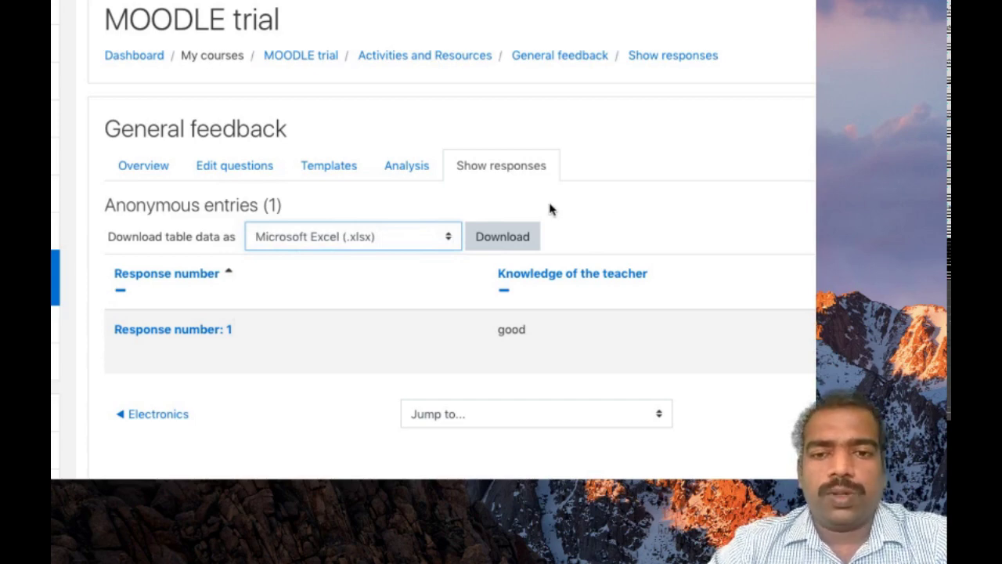
{"action": "left_click", "coordinate": [528, 233]}
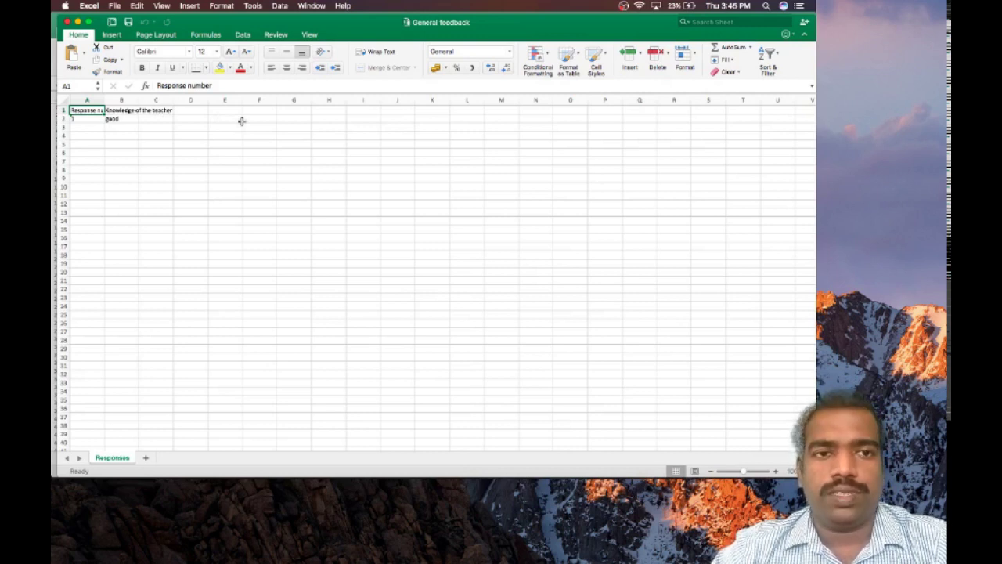
- Switch from Excel back to Safari's Show responses page with the one anonymous response
{"action": "key", "text": "super+Tab"}
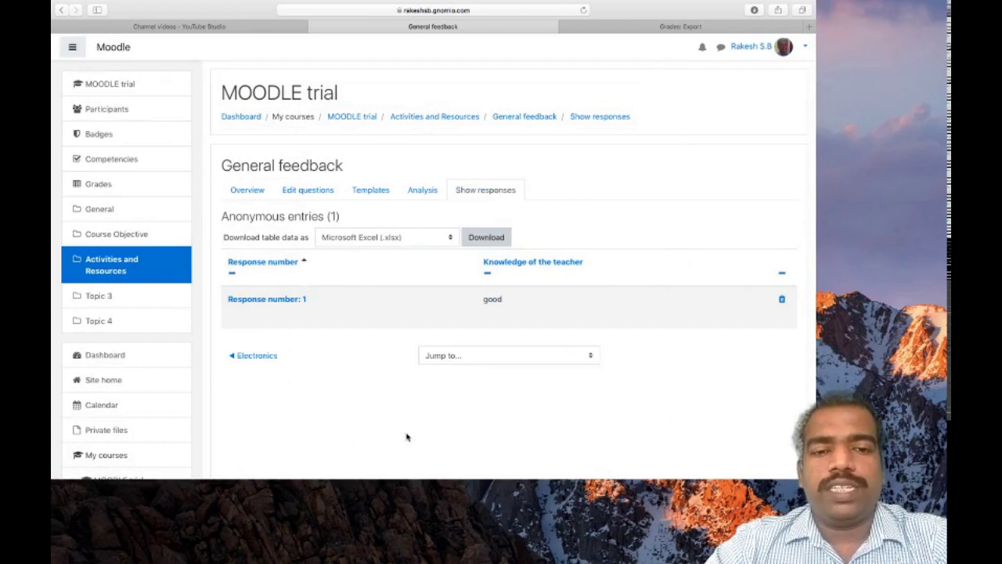